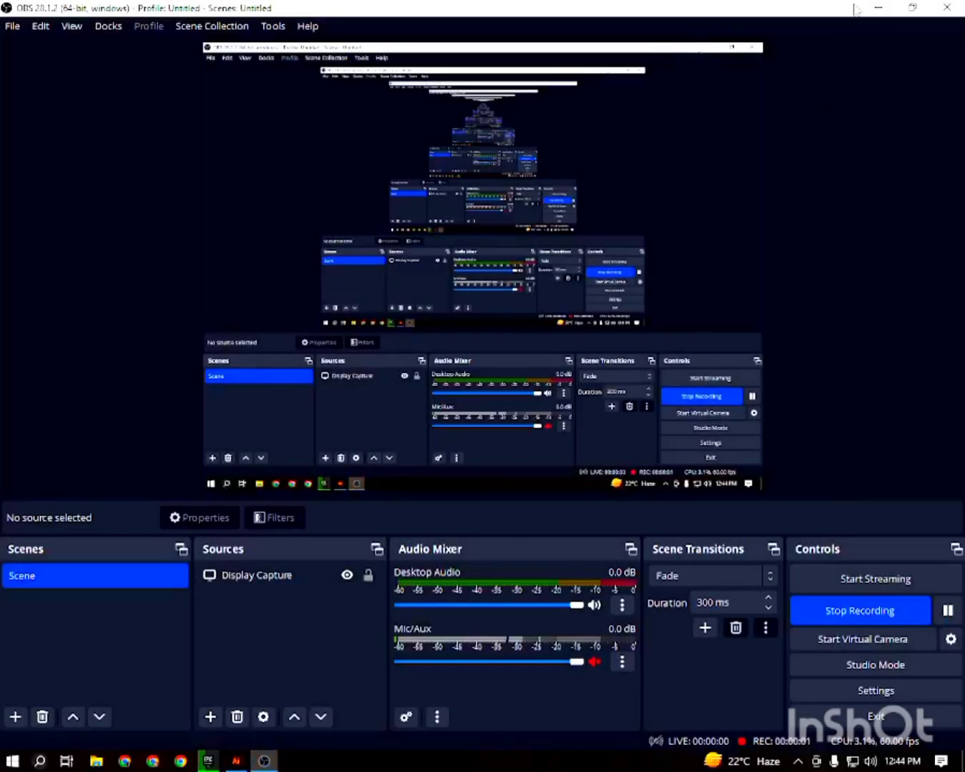
# - Create a new document from the Web-Large 1920 x 1080 px preset
pyautogui.doubleClick(855, 8)
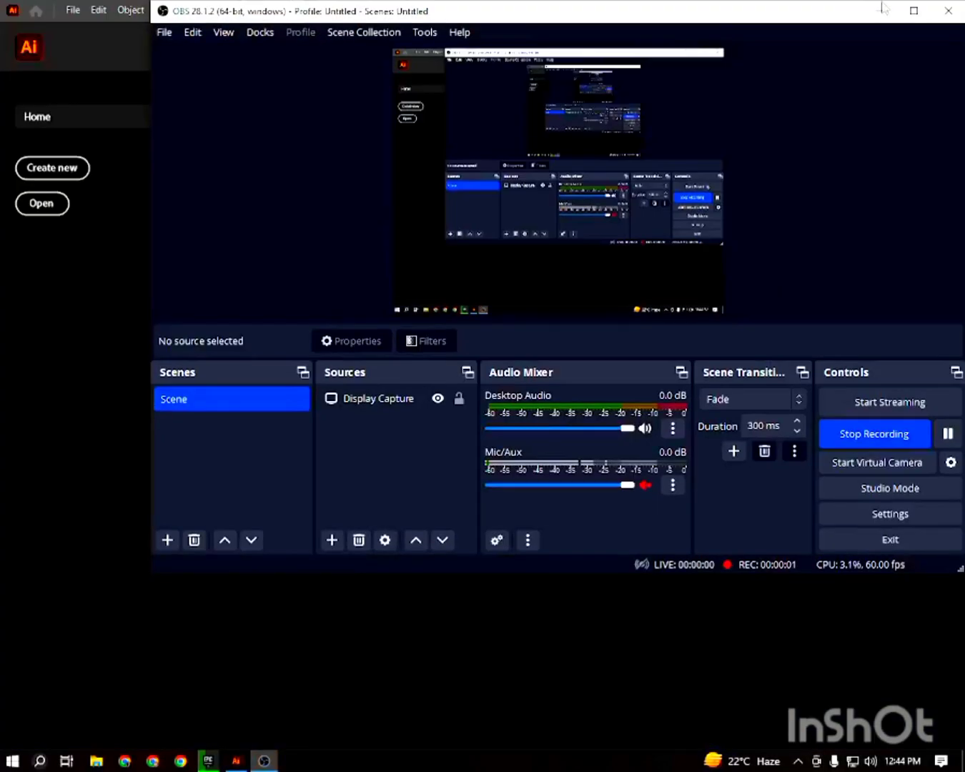
pyautogui.click(881, 10)
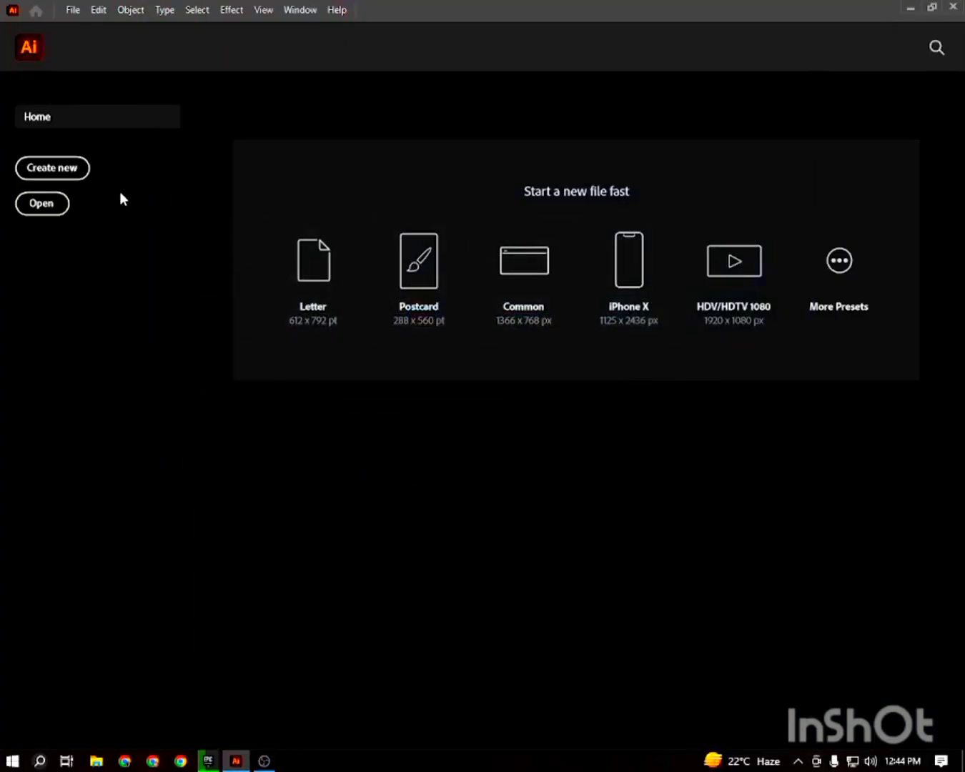
pyautogui.click(51, 159)
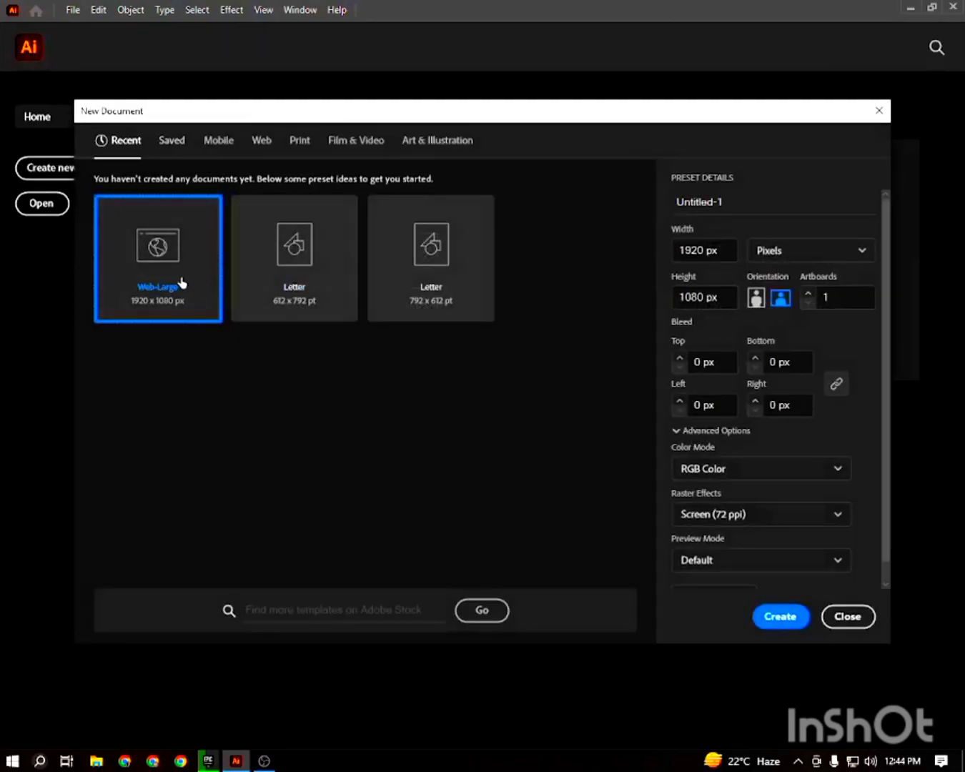
pyautogui.doubleClick(183, 282)
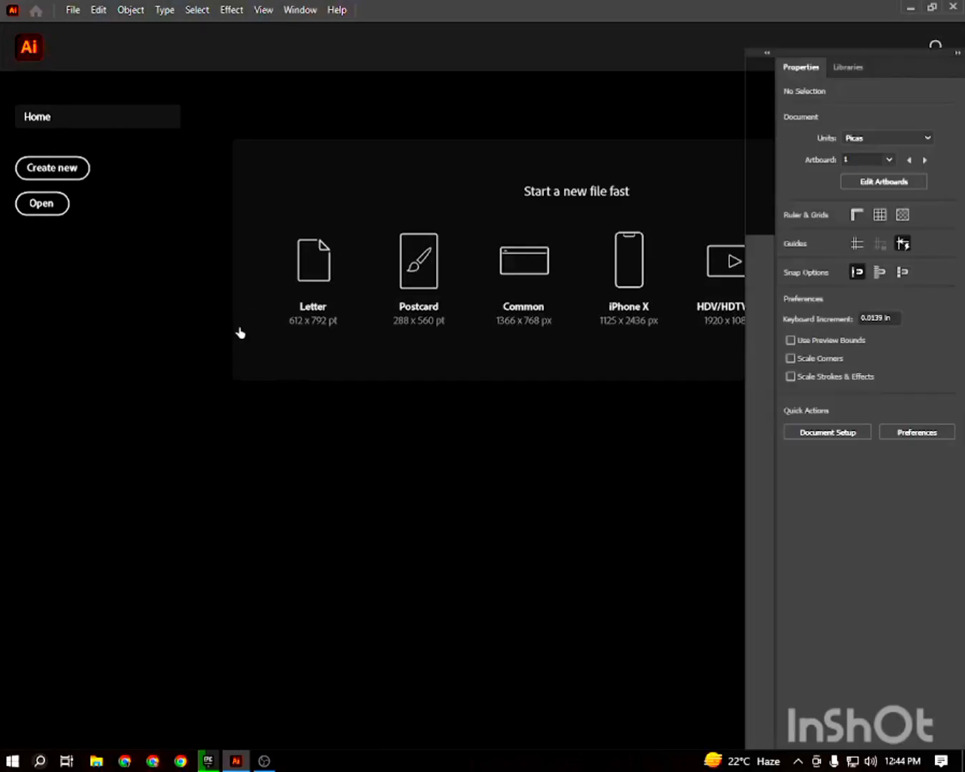
# - Zoom into the artboard and draw a 330 px circle with the Ellipse tool
pyautogui.press('z')
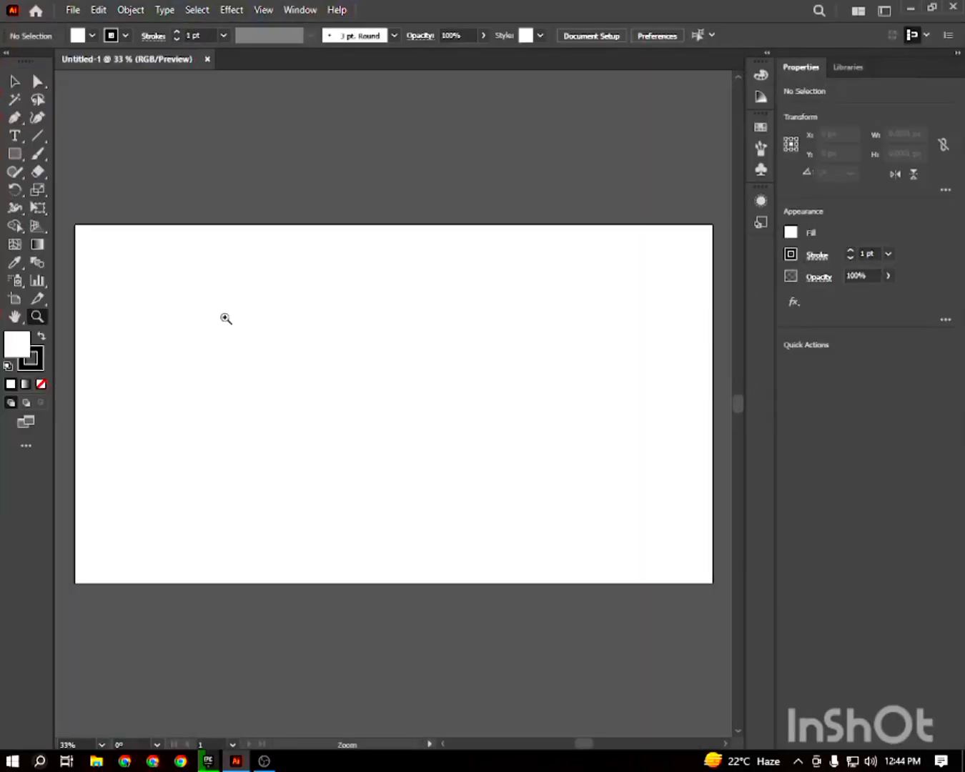
pyautogui.moveTo(218, 302); pyautogui.dragTo(299, 429)
pyautogui.moveTo(201, 360); pyautogui.dragTo(195, 320)
pyautogui.click(11, 85)
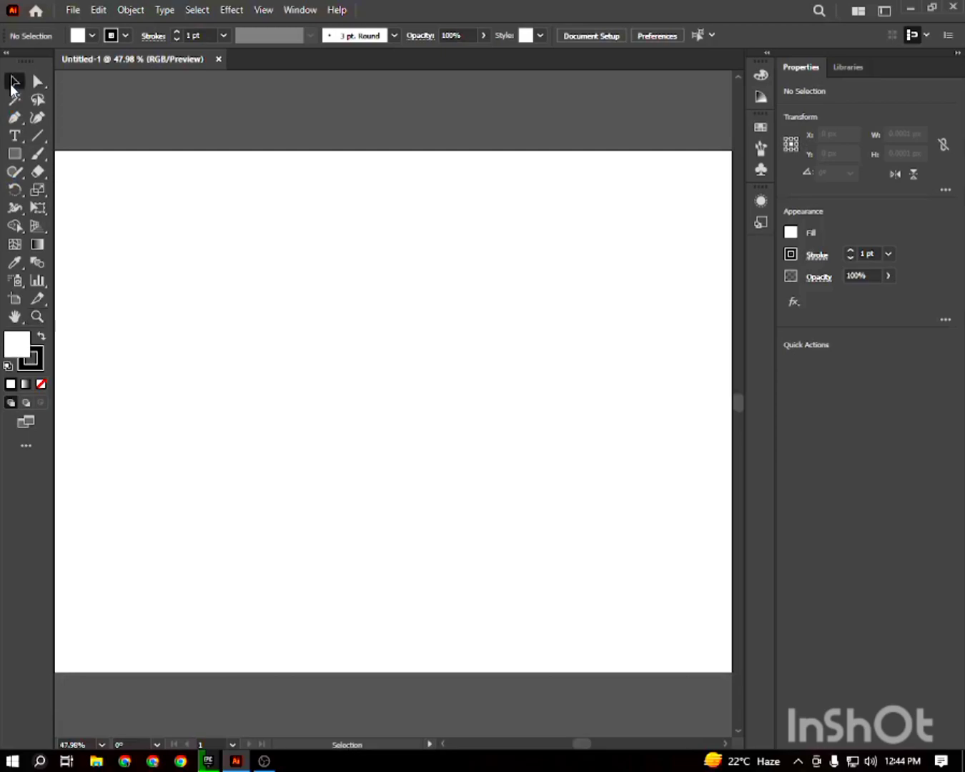
pyautogui.click(16, 156)
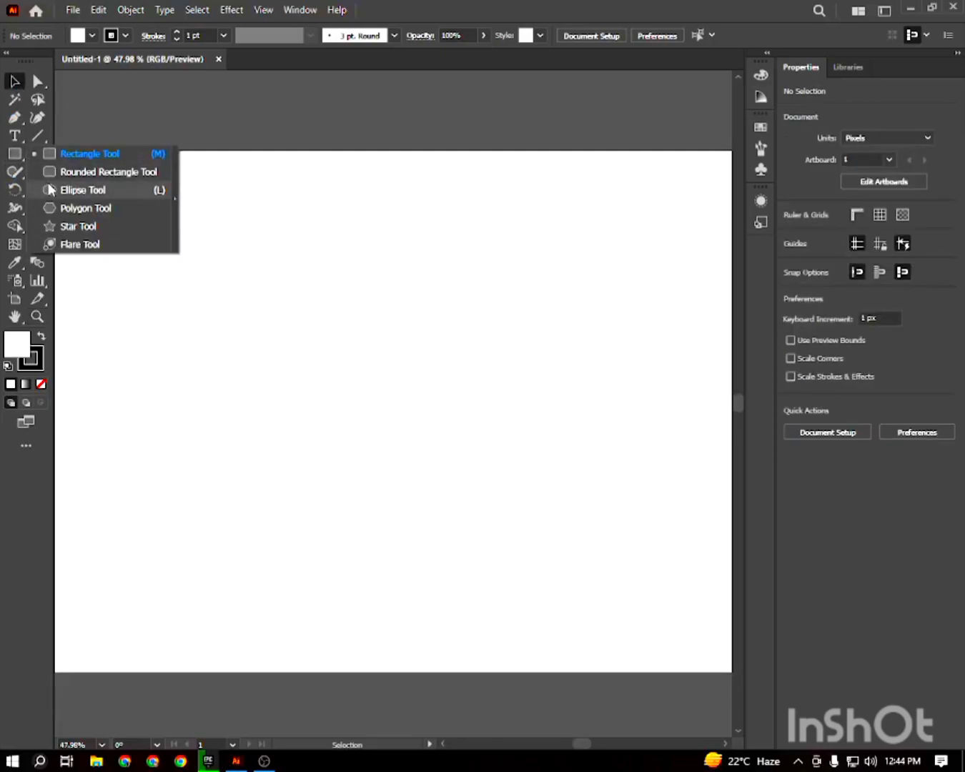
pyautogui.click(83, 189)
pyautogui.moveTo(186, 283)
pyautogui.mouseDown()
pyautogui.moveTo(245, 363)
pyautogui.moveTo(347, 440)
pyautogui.mouseUp()
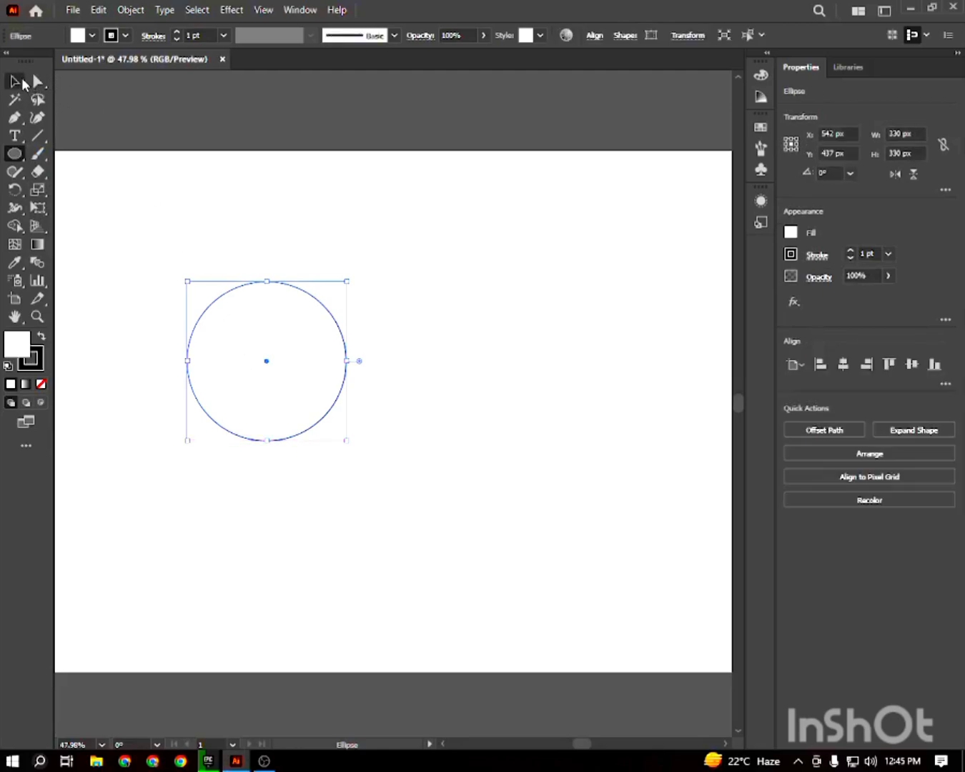
# - Set the circle's fill to None so only its outline remains
pyautogui.click(14, 80)
pyautogui.click(84, 37)
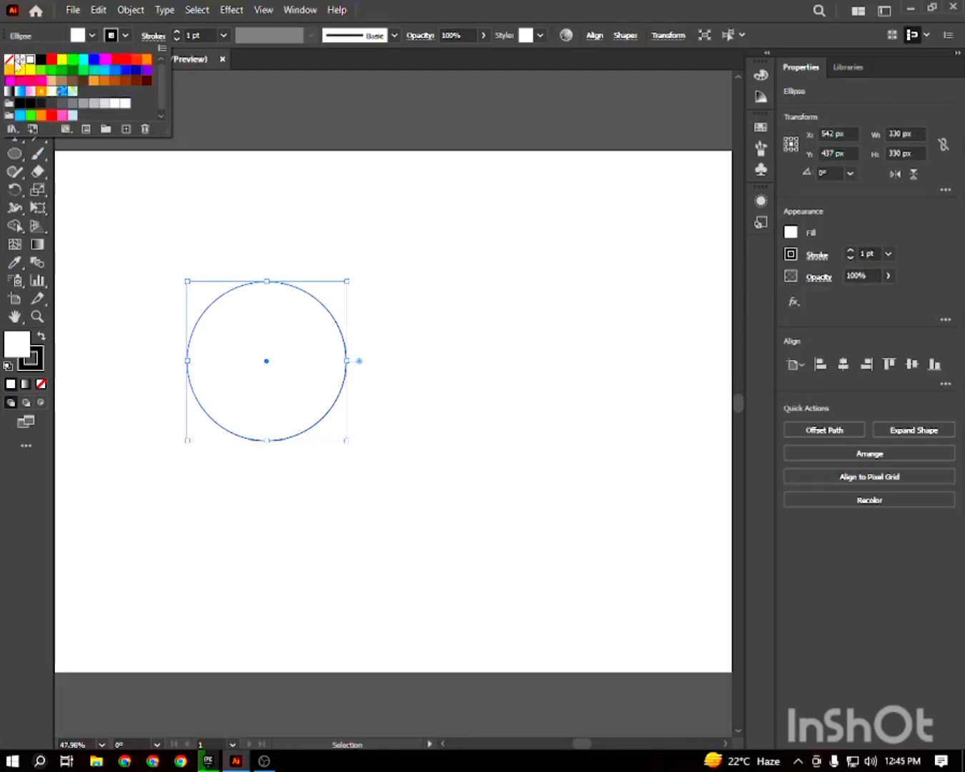
pyautogui.click(10, 61)
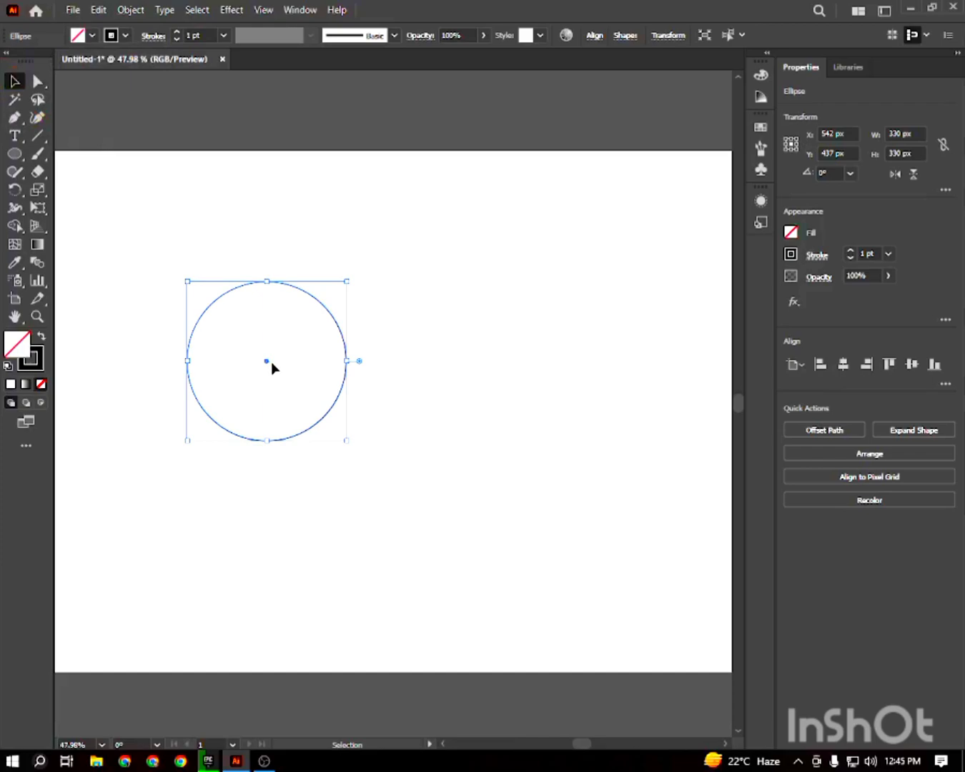
pyautogui.click(261, 367)
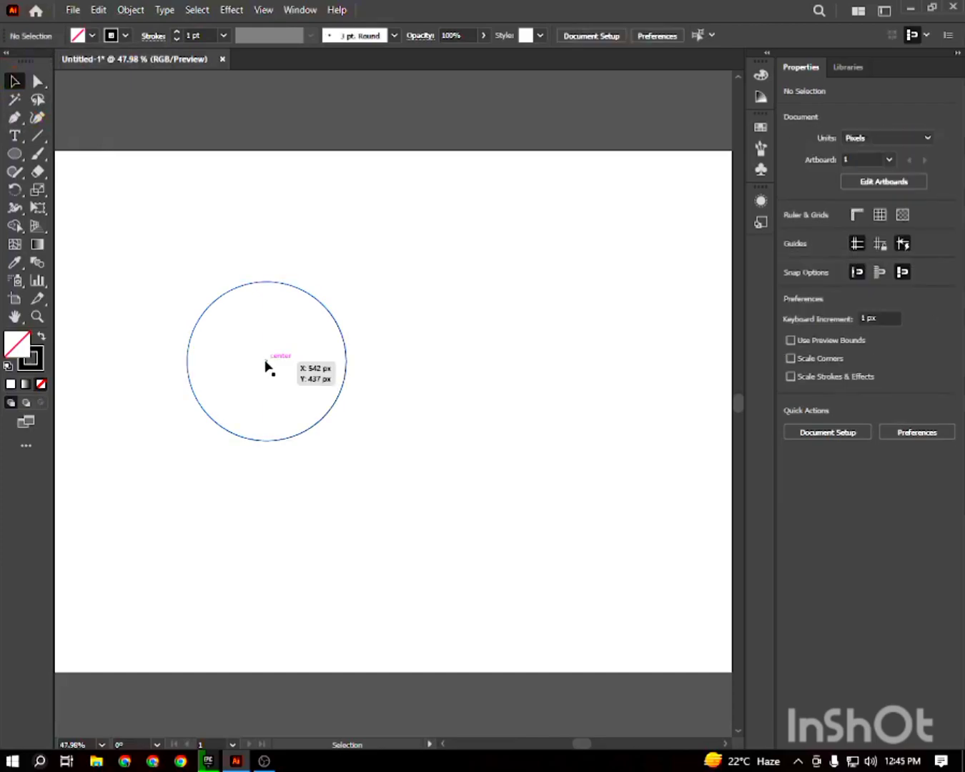
# - Duplicate the circle overlapping to its right and split both with Pathfinder Divide
pyautogui.moveTo(267, 366); pyautogui.dragTo(356, 362)
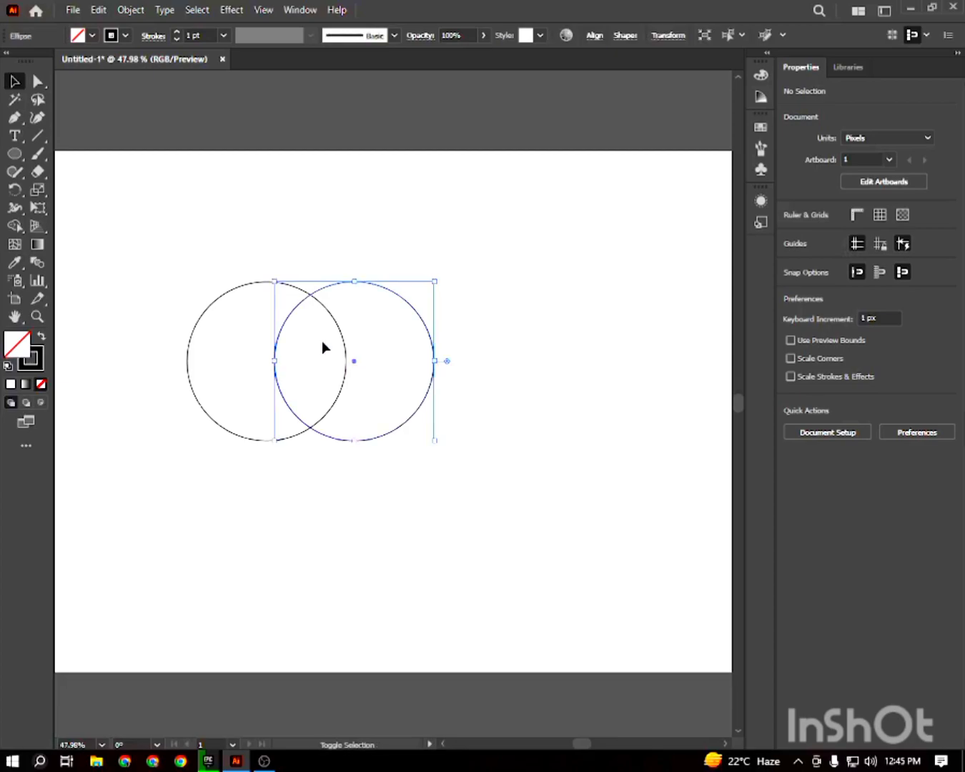
pyautogui.hotkey('ctrl', 'a')
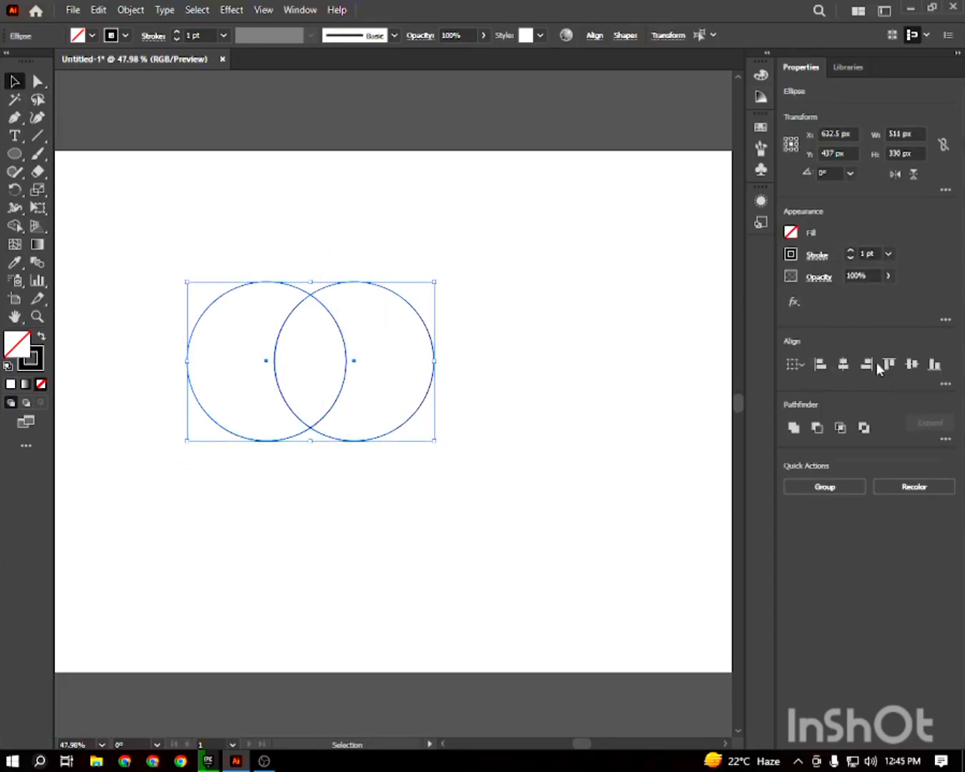
pyautogui.click(300, 9)
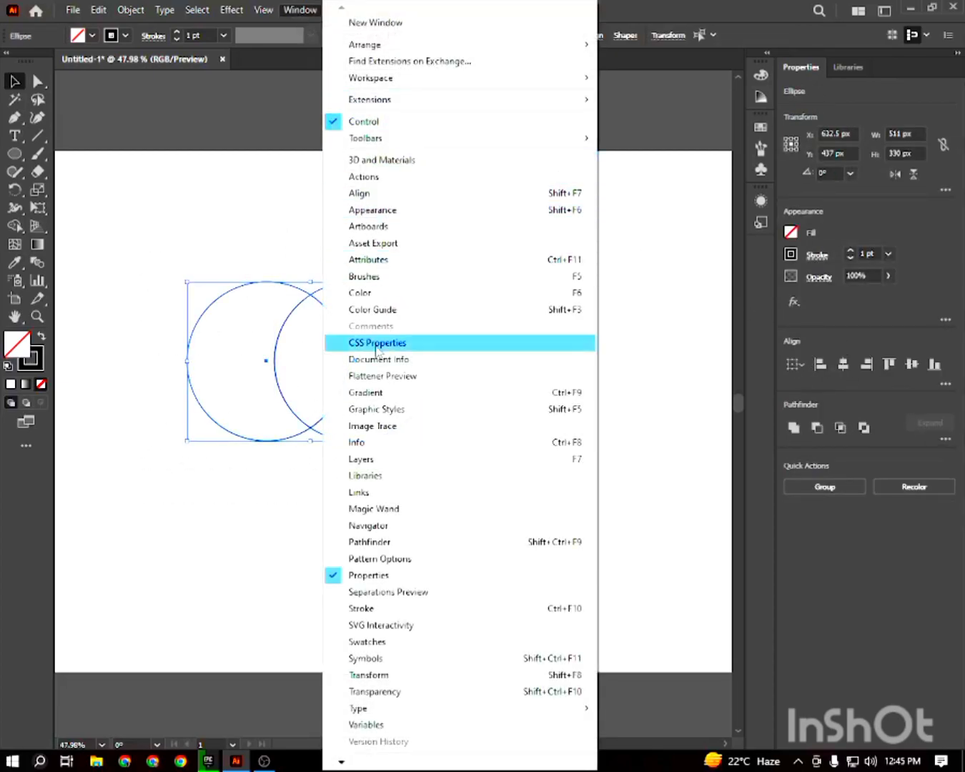
pyautogui.click(439, 544)
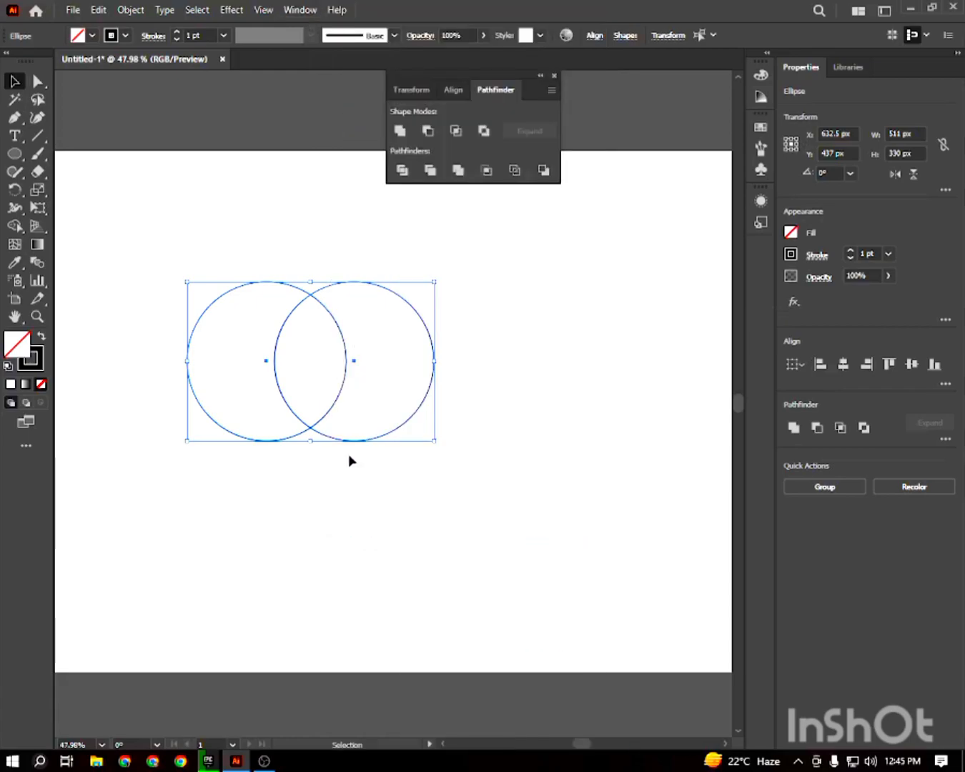
pyautogui.click(405, 173)
# - Ungroup the divided pieces and delete both crescents, keeping only the lens
pyautogui.click(520, 244)
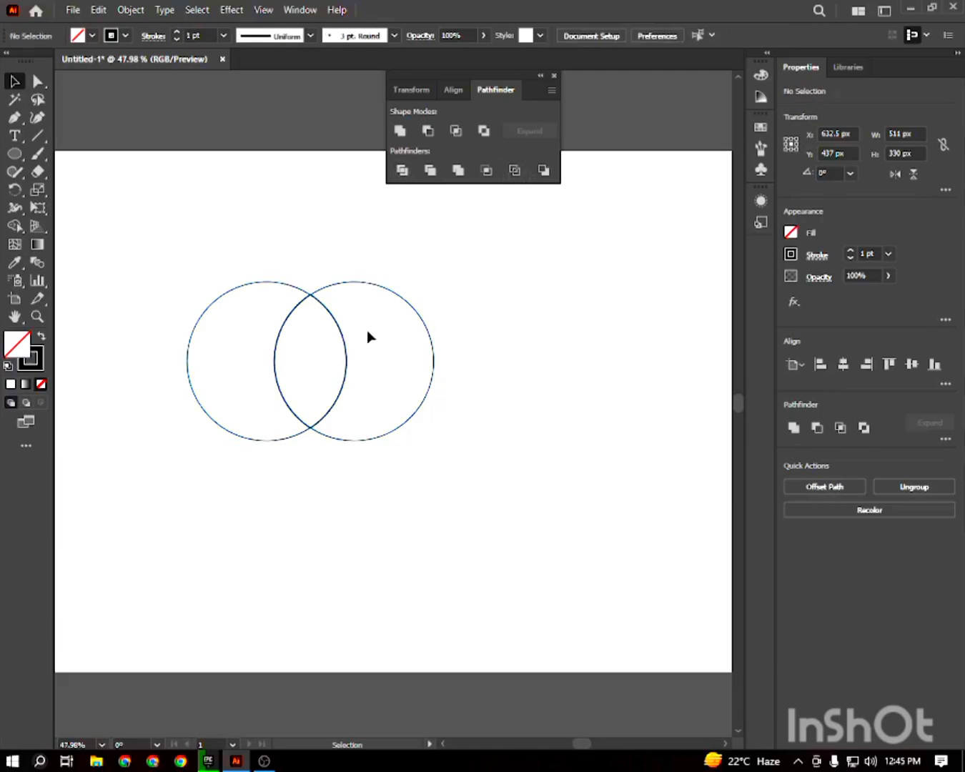
pyautogui.moveTo(265, 289); pyautogui.dragTo(184, 296)
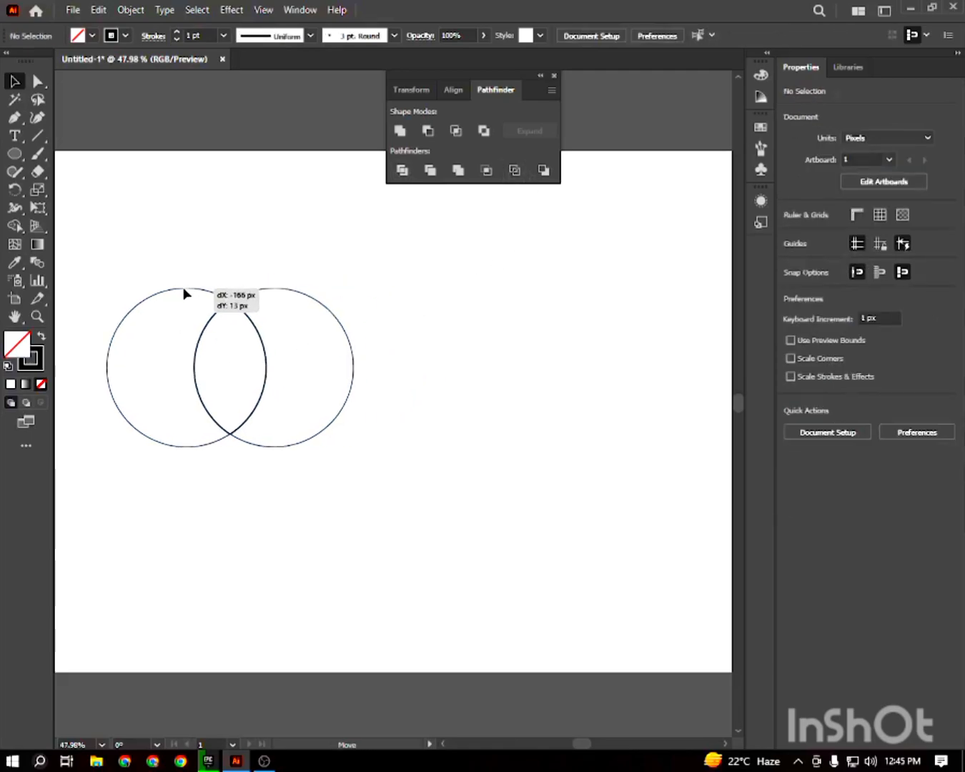
pyautogui.rightClick(187, 290)
pyautogui.click(245, 421)
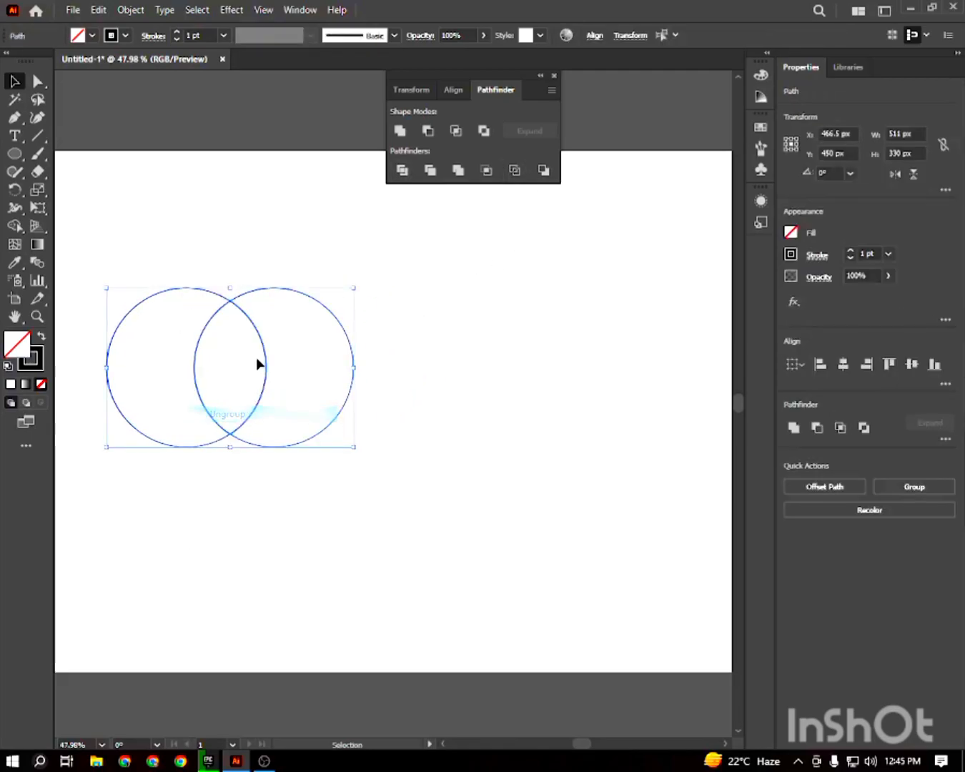
pyautogui.click(284, 292)
pyautogui.moveTo(284, 291); pyautogui.dragTo(461, 289)
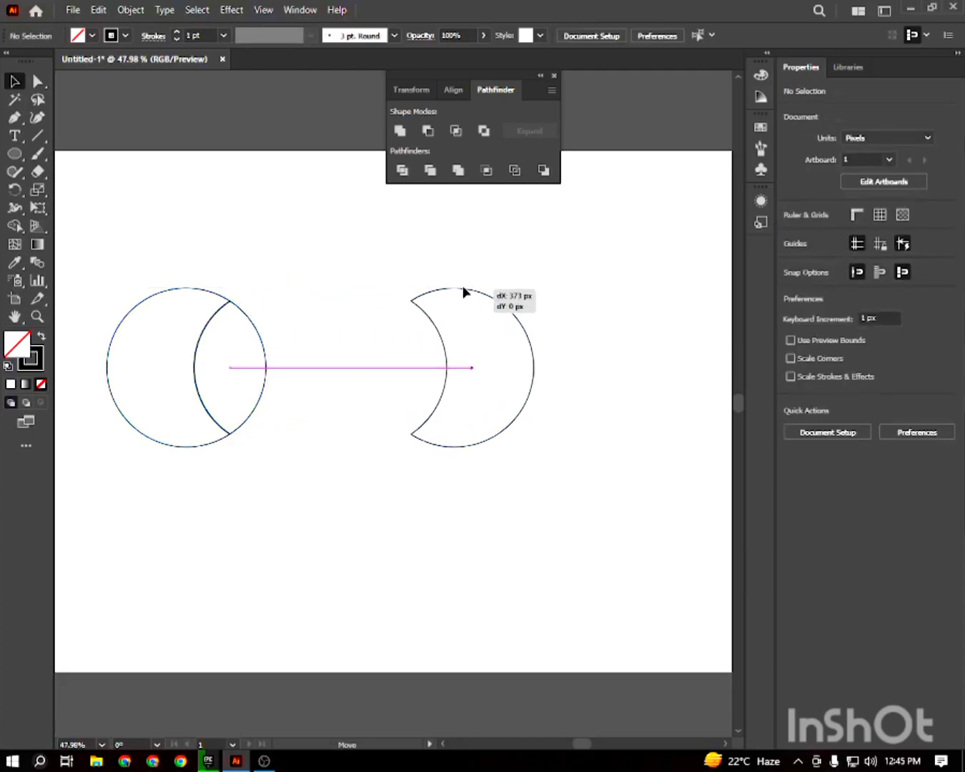
pyautogui.hotkey('ctrl', 'z')
pyautogui.click(176, 295)
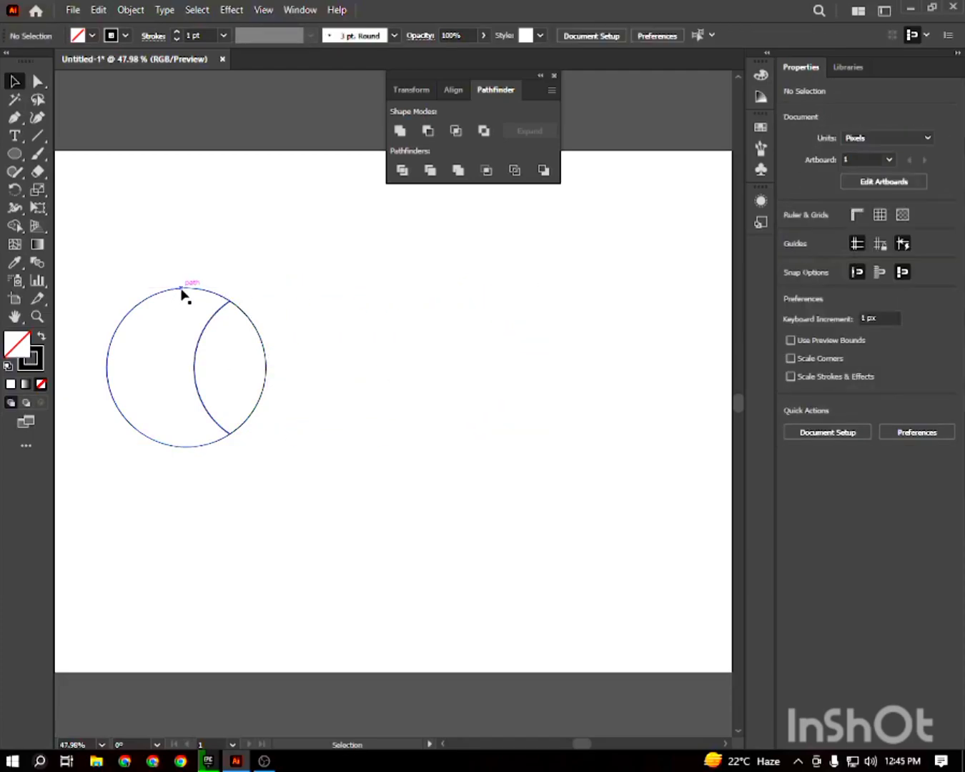
pyautogui.moveTo(184, 295); pyautogui.dragTo(133, 276)
pyautogui.press('Delete')
# - Move the lens toward the artboard centre and zoom in on it
pyautogui.moveTo(204, 337); pyautogui.dragTo(298, 313)
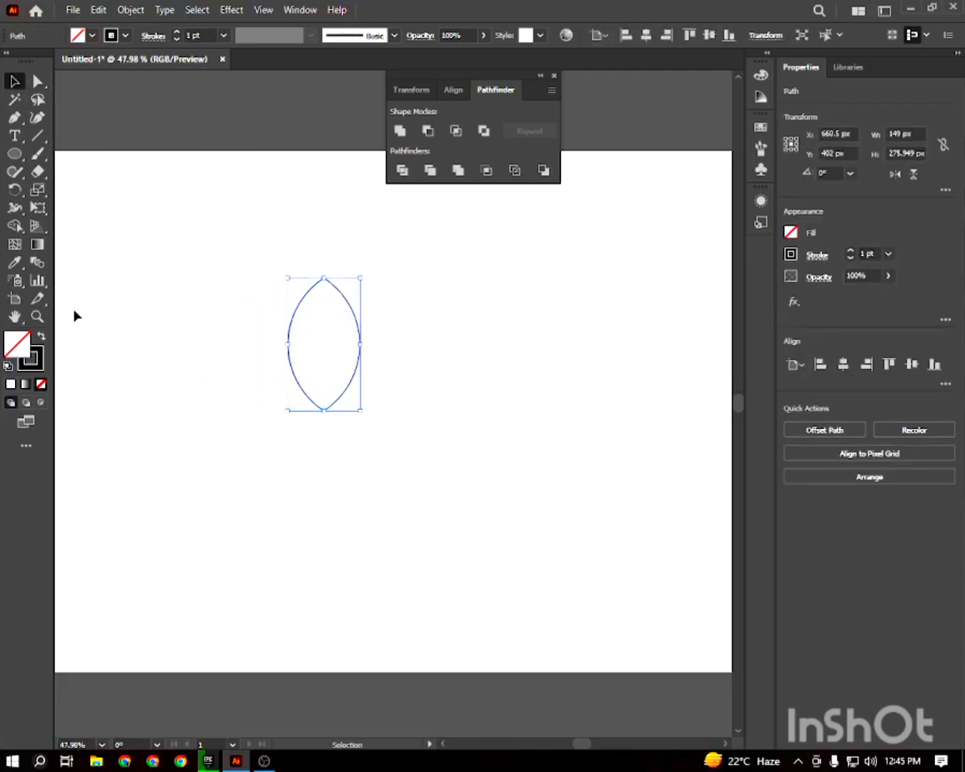
pyautogui.click(37, 316)
pyautogui.click(302, 313)
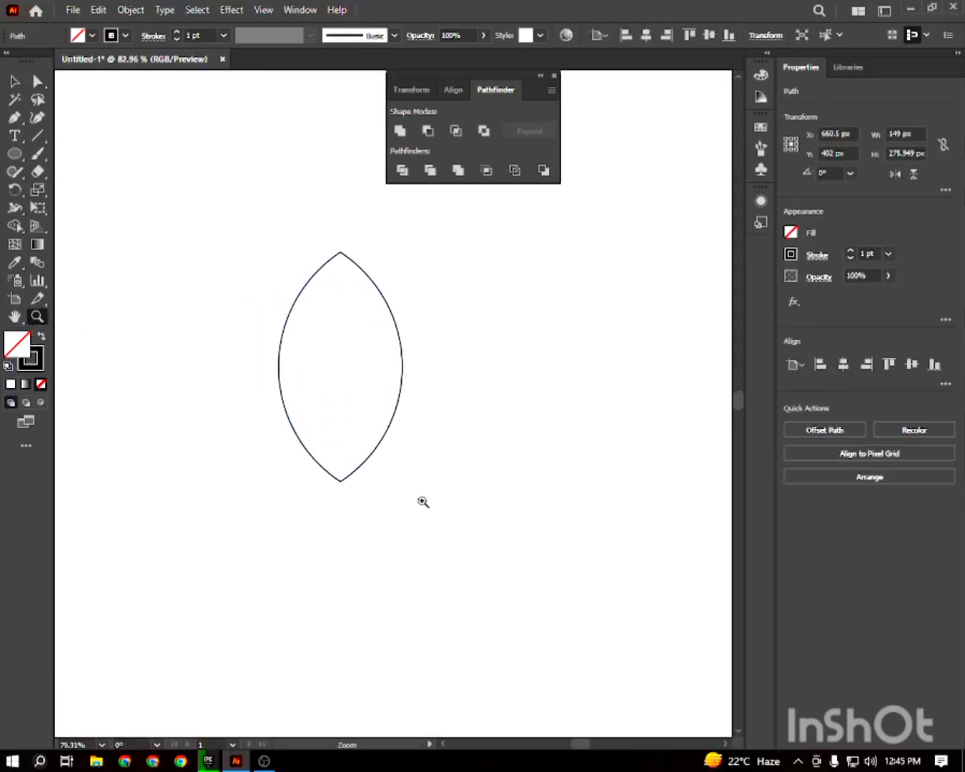
pyautogui.moveTo(309, 341); pyautogui.dragTo(299, 365)
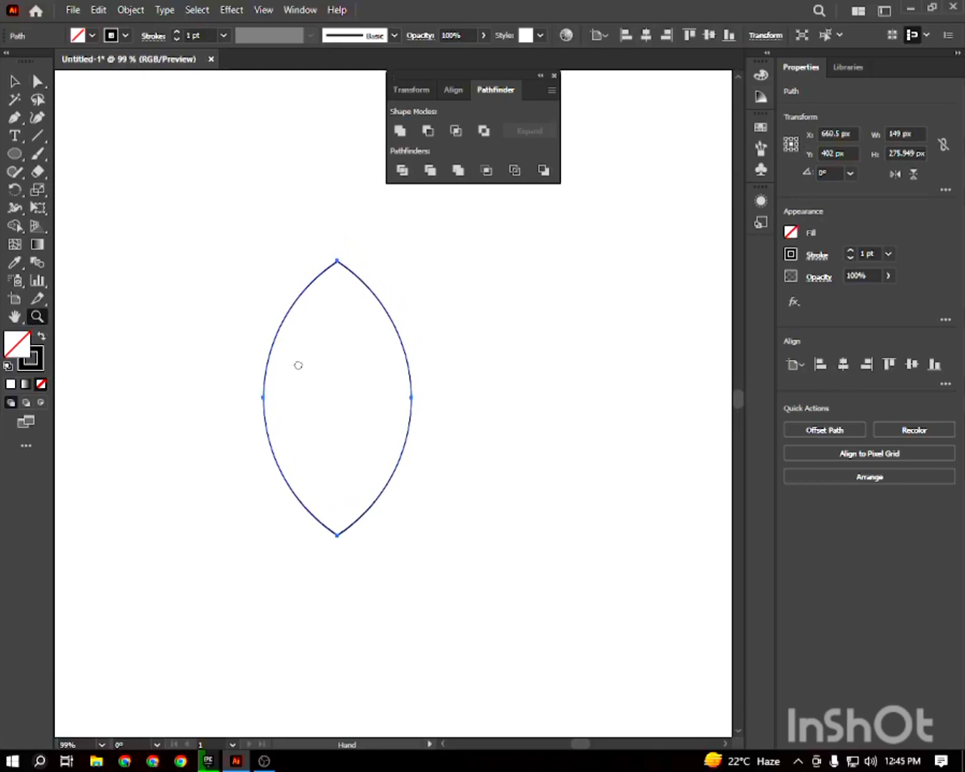
# - Fill the lens with the White, Black preset gradient from the Gradient panel
pyautogui.click(14, 80)
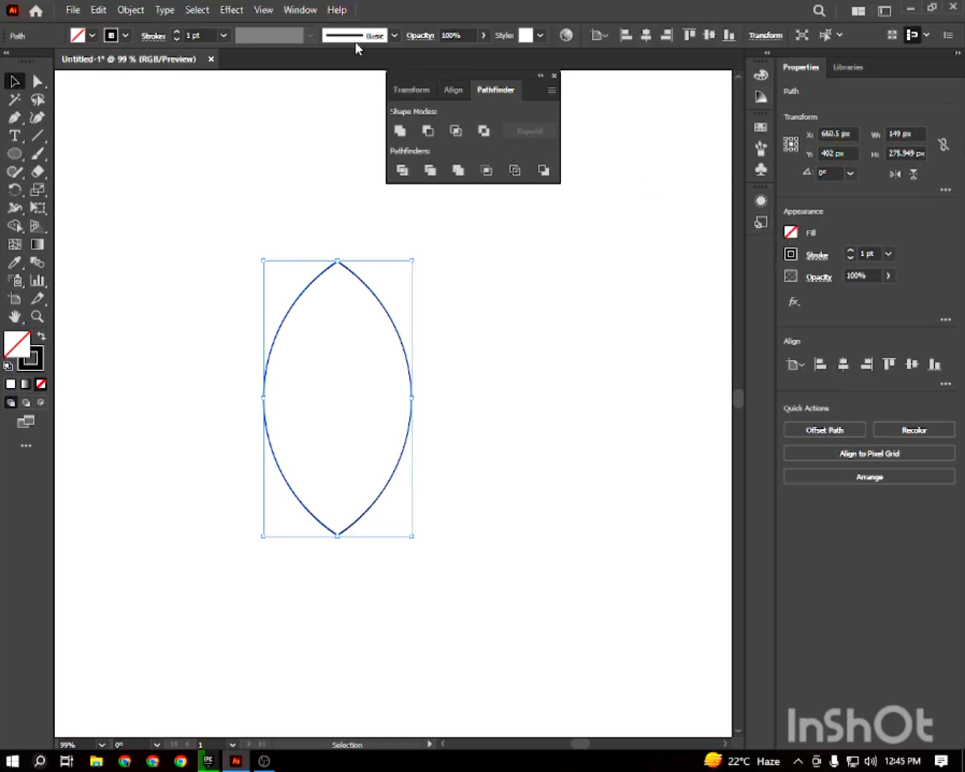
pyautogui.click(300, 12)
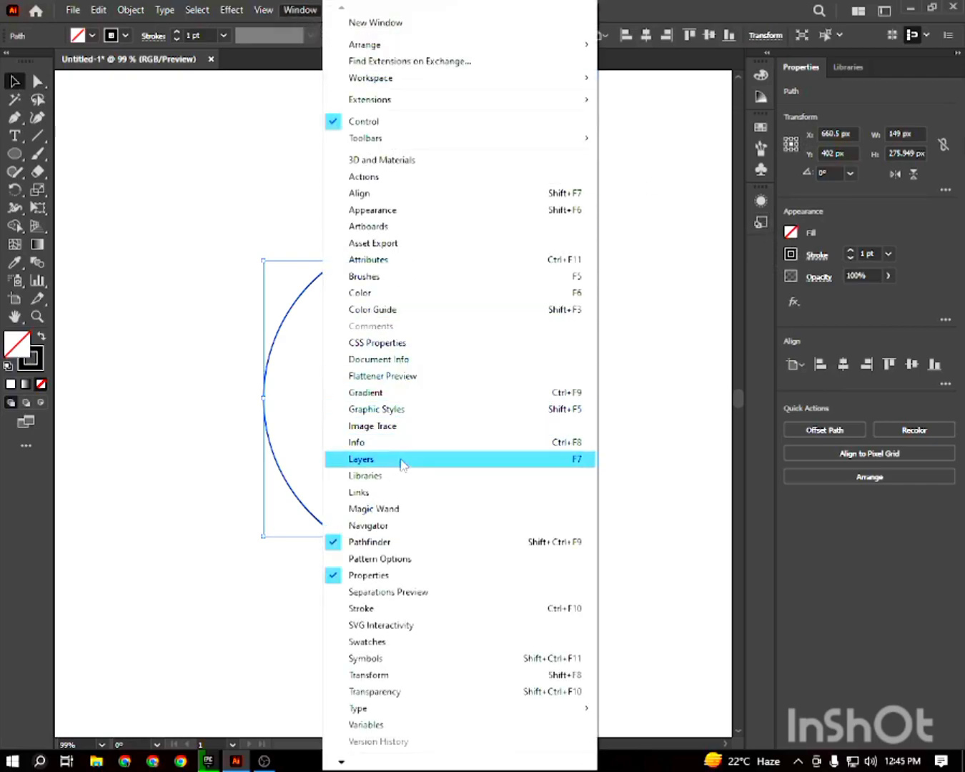
pyautogui.click(399, 394)
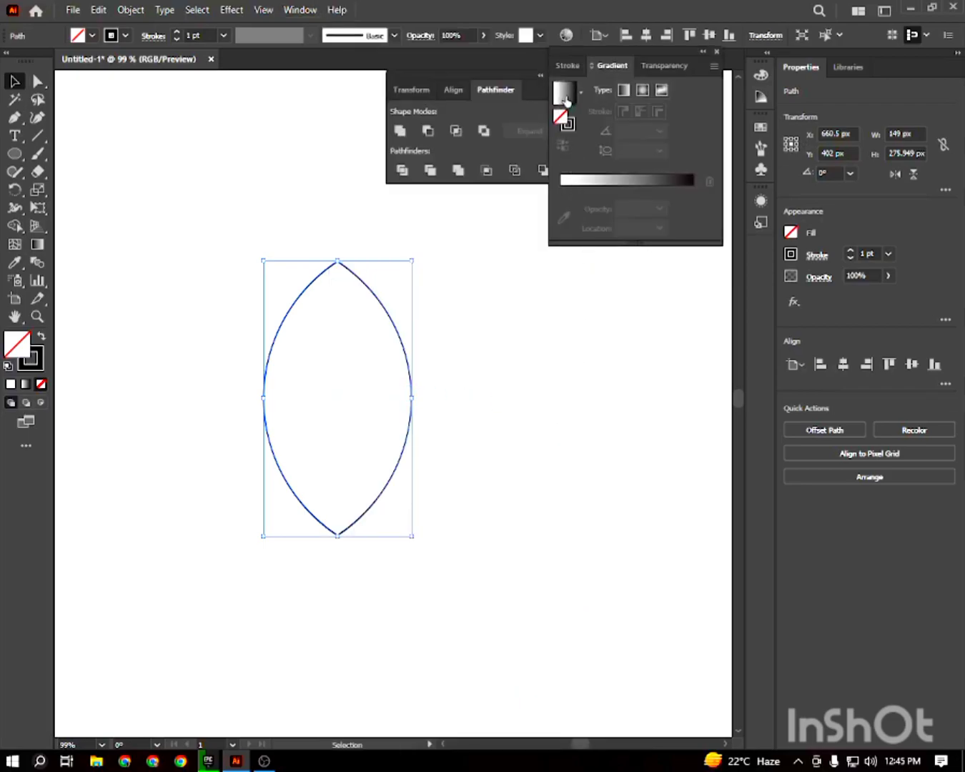
pyautogui.click(581, 92)
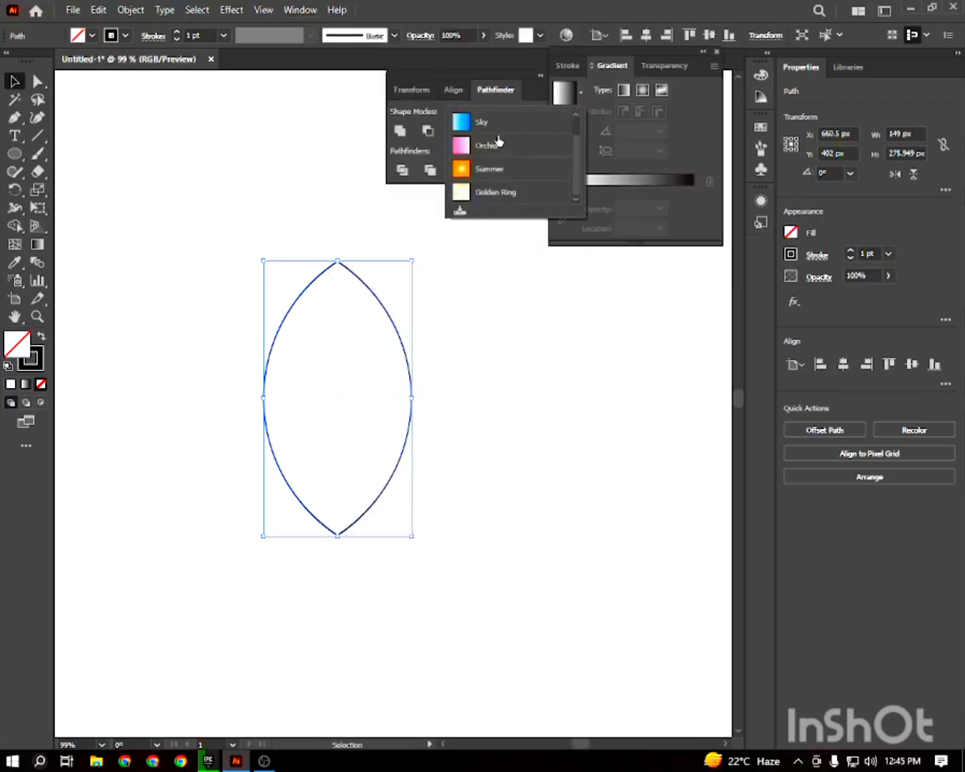
pyautogui.scroll(1, 490, 166)
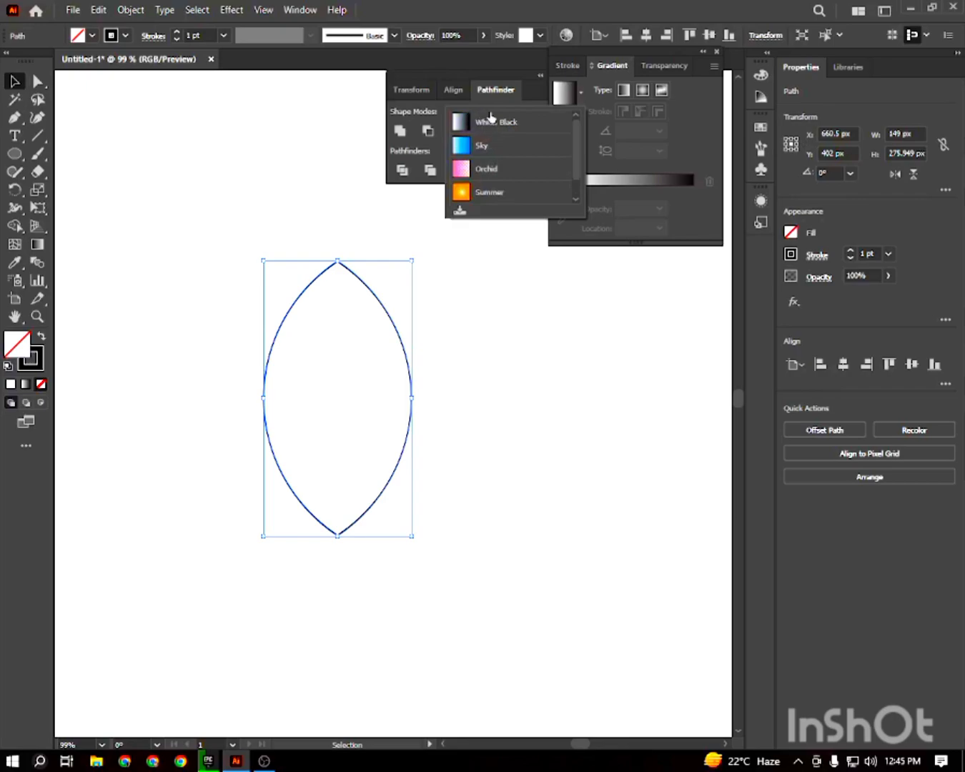
pyautogui.click(487, 124)
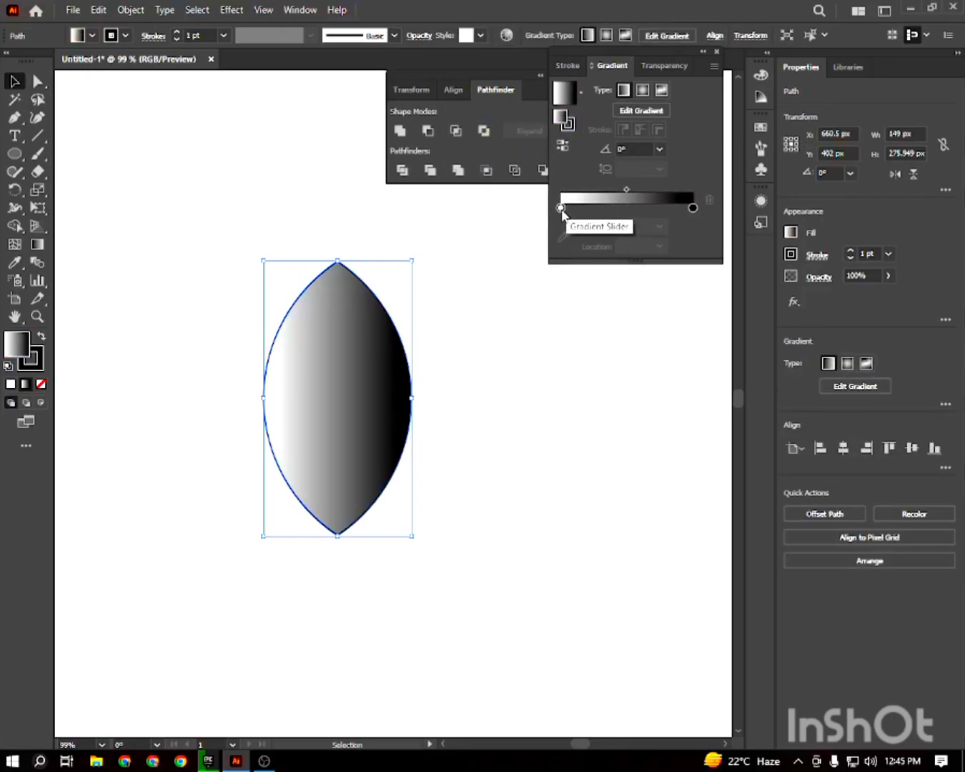
# - Make the left gradient stop red and the right stop yellow
pyautogui.doubleClick(560, 208)
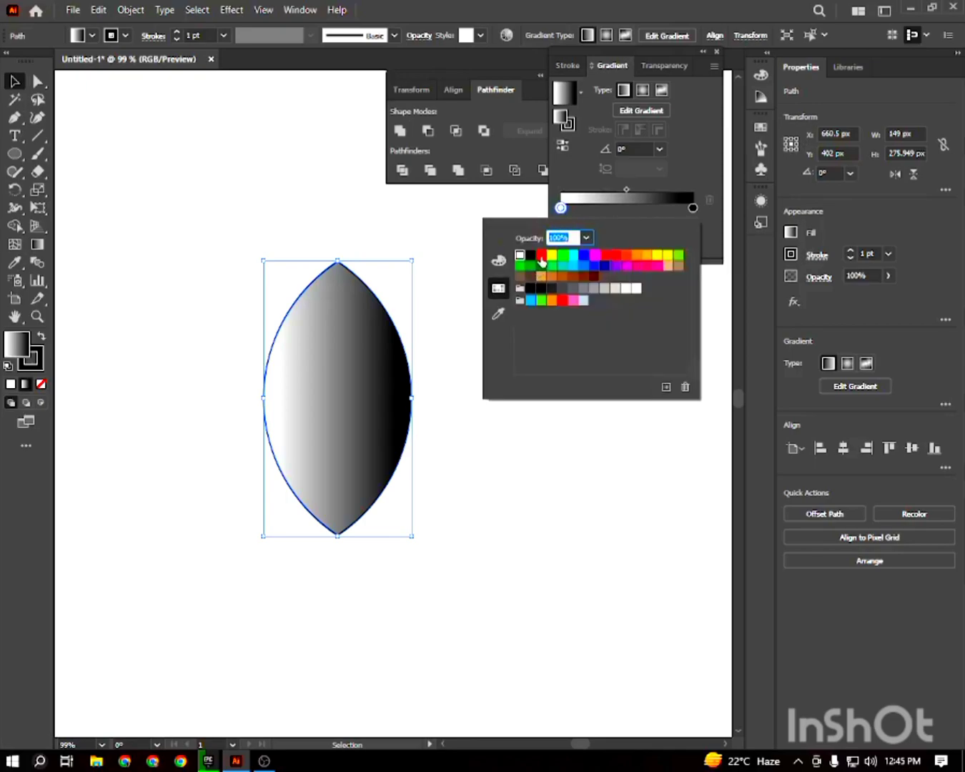
pyautogui.click(541, 255)
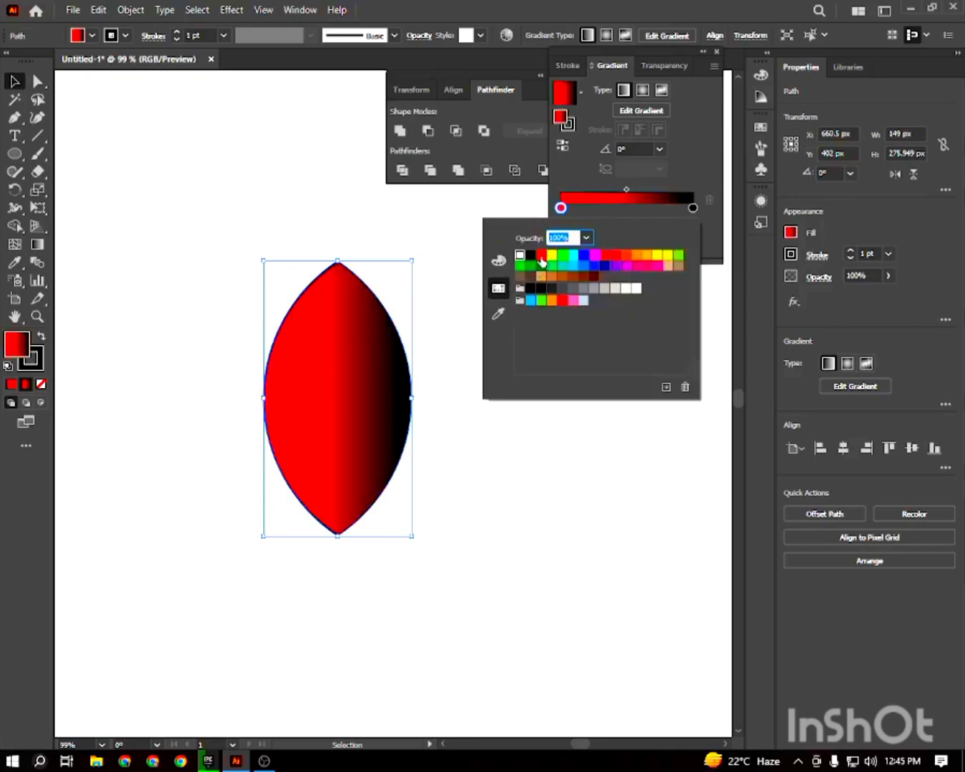
pyautogui.click(693, 209)
pyautogui.doubleClick(693, 208)
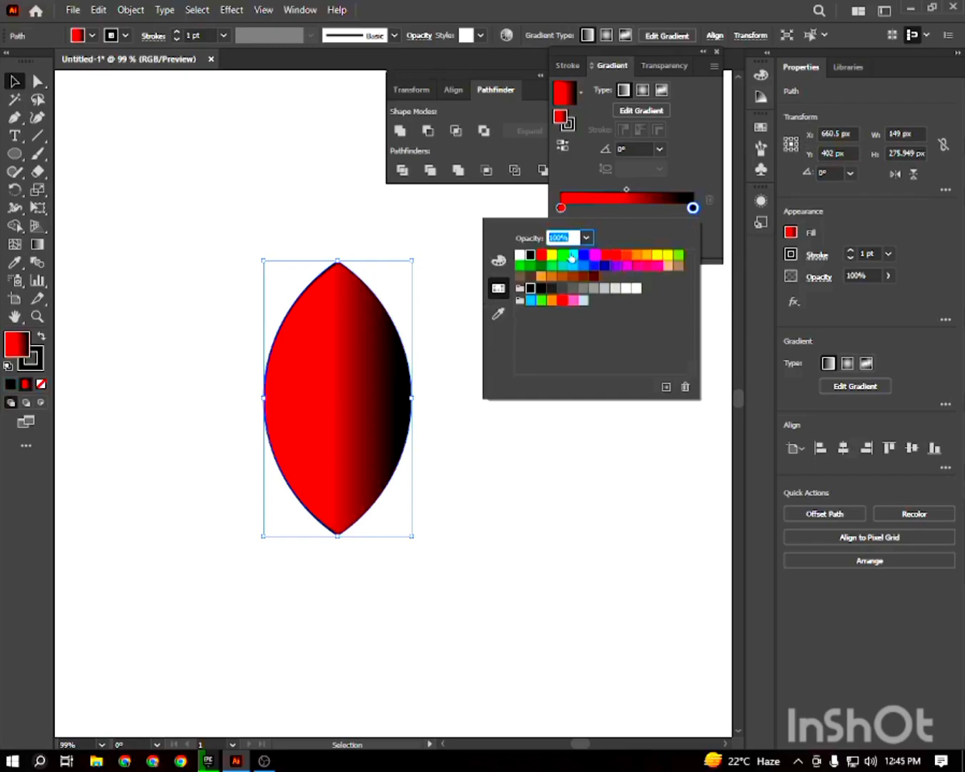
pyautogui.click(584, 256)
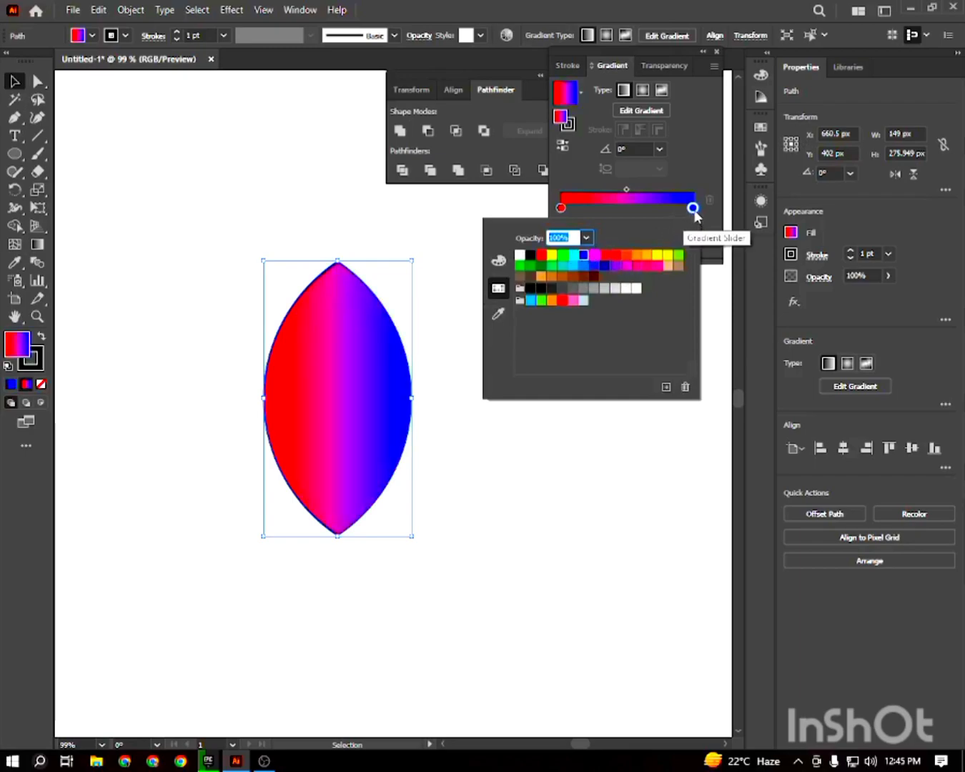
pyautogui.click(693, 208)
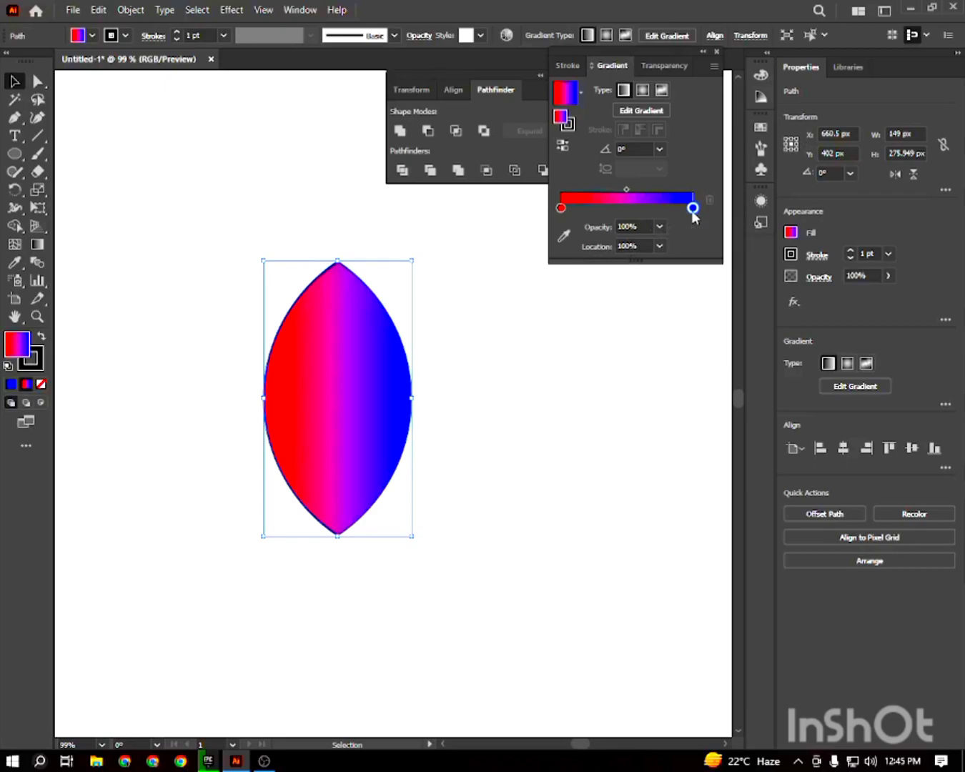
pyautogui.doubleClick(692, 209)
pyautogui.click(562, 257)
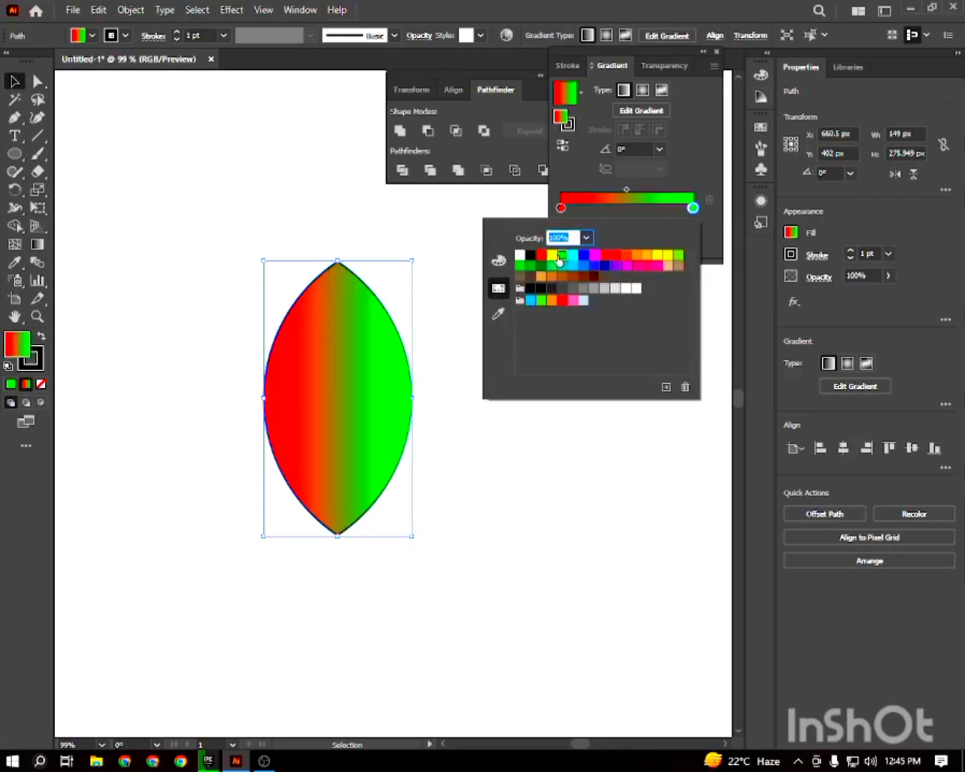
pyautogui.click(552, 255)
pyautogui.click(452, 224)
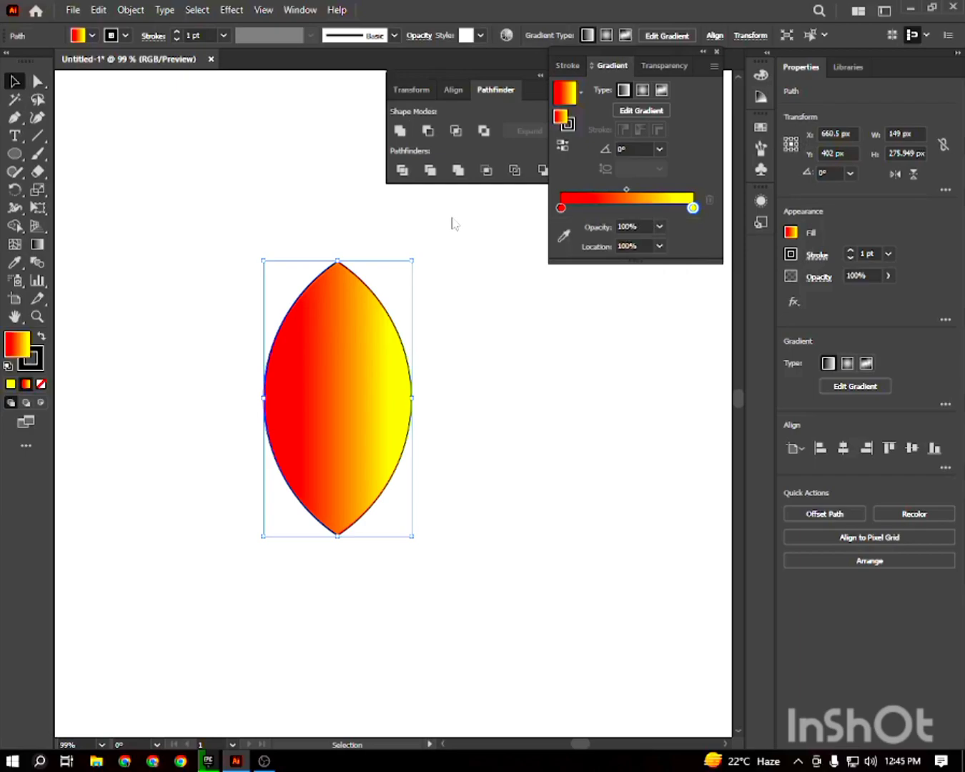
# - Drag the gradient from the leaf's top to bottom, then move the leaf about 70 px up
pyautogui.click(40, 246)
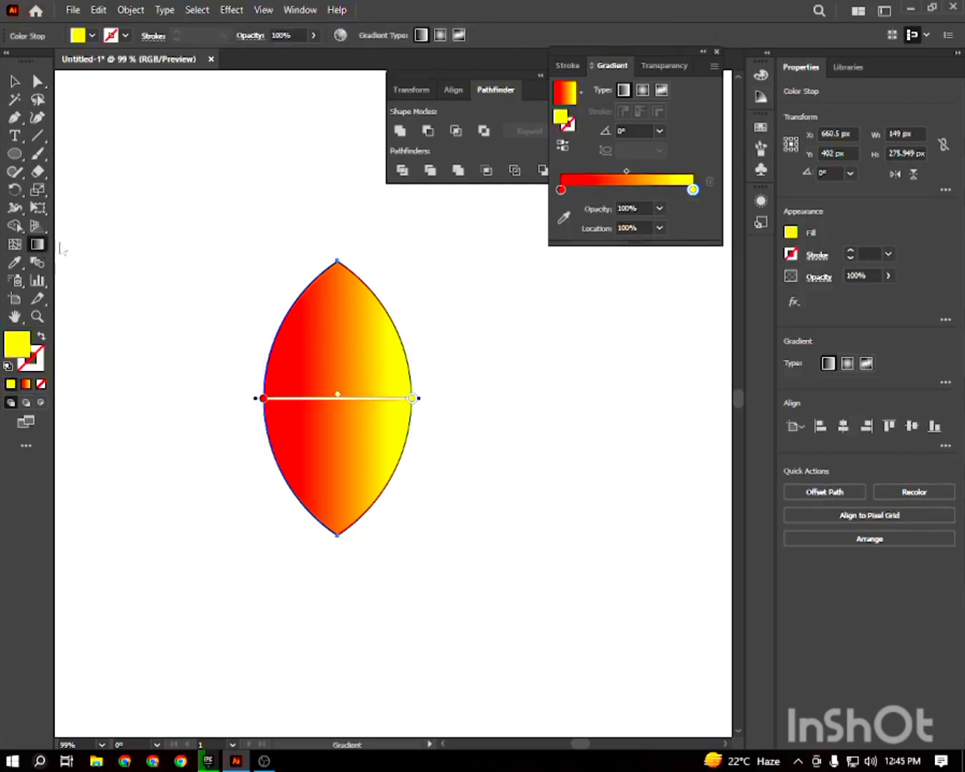
pyautogui.moveTo(336, 260); pyautogui.dragTo(336, 534)
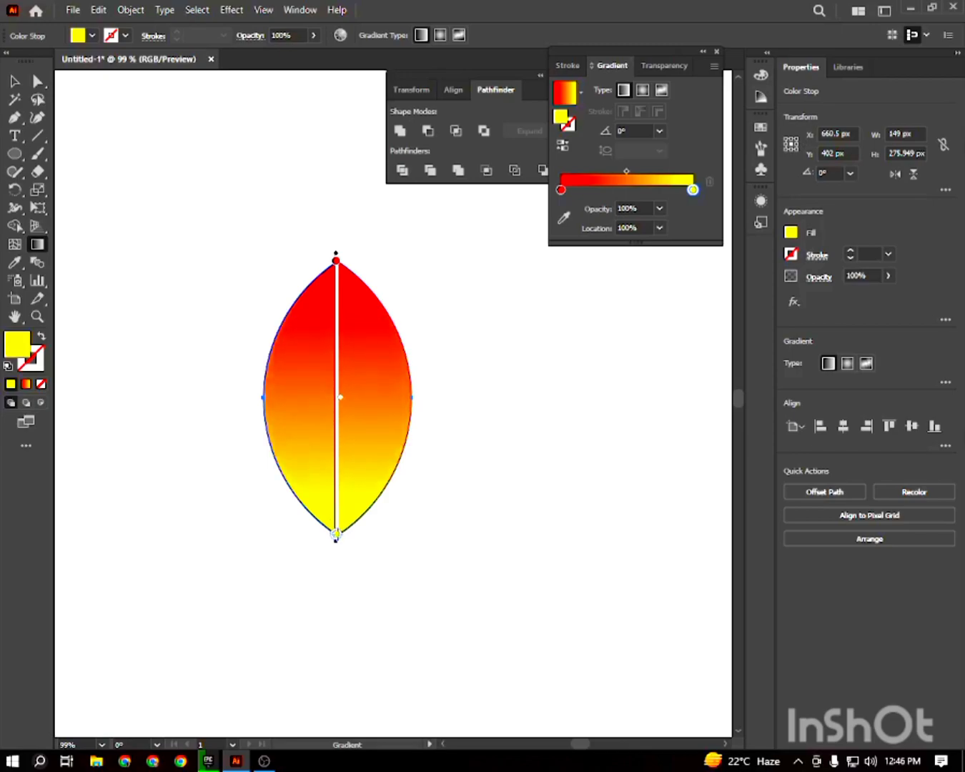
pyautogui.click(14, 81)
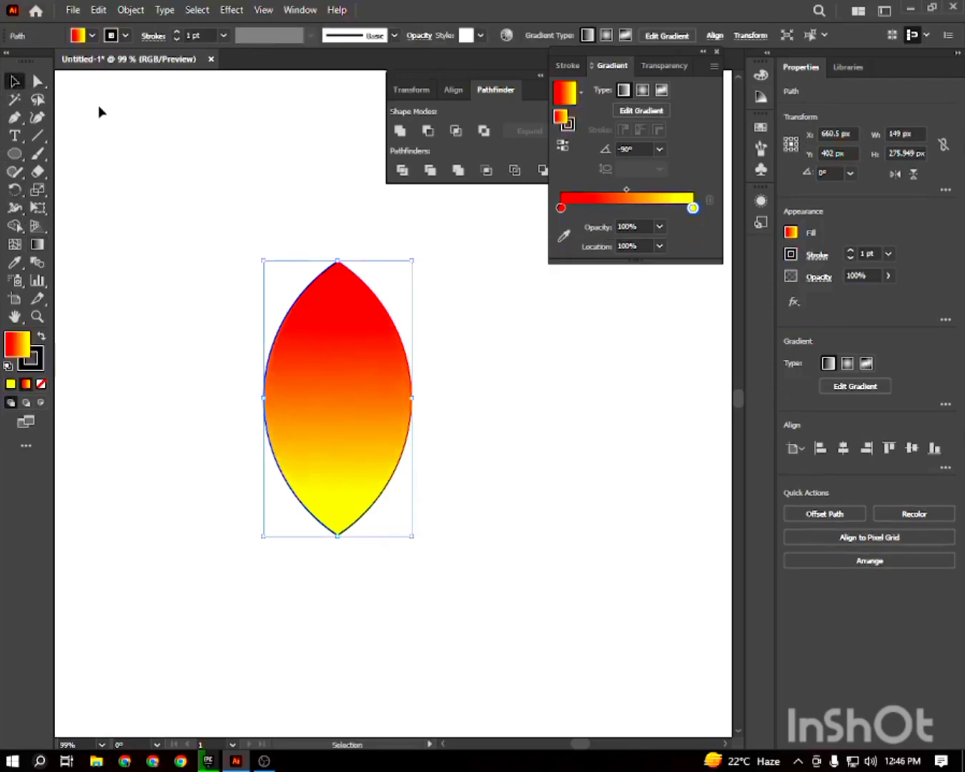
pyautogui.click(504, 336)
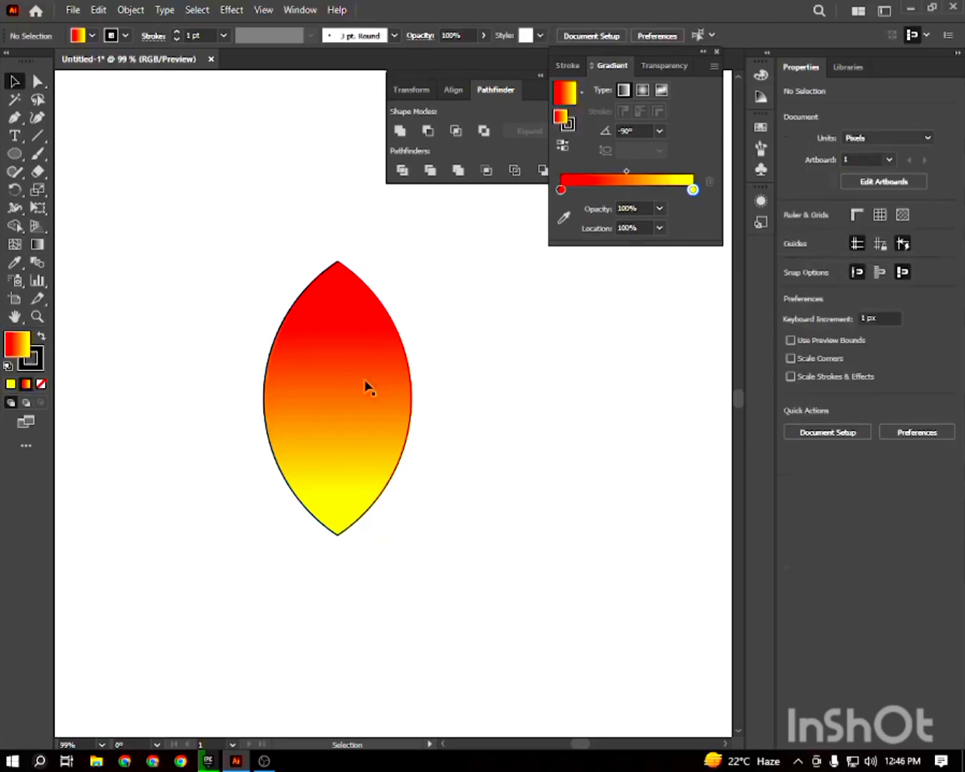
pyautogui.moveTo(352, 372); pyautogui.dragTo(354, 322)
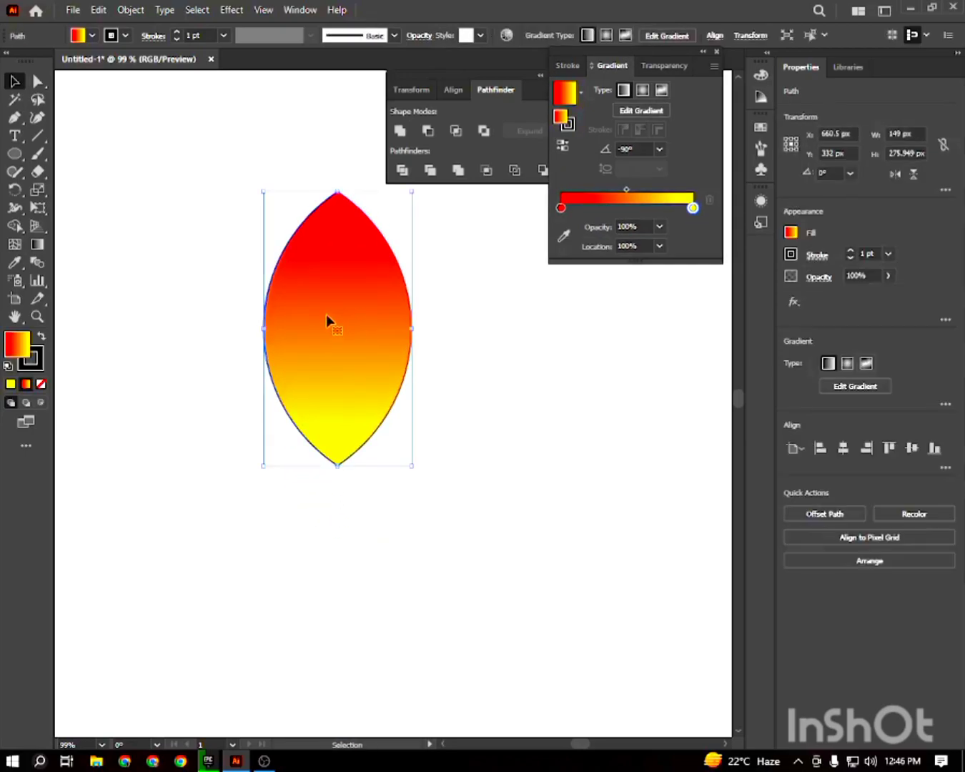
# - Copy the leaf rotated 30° around its bottom point and repeat with Ctrl+D
pyautogui.click(13, 191)
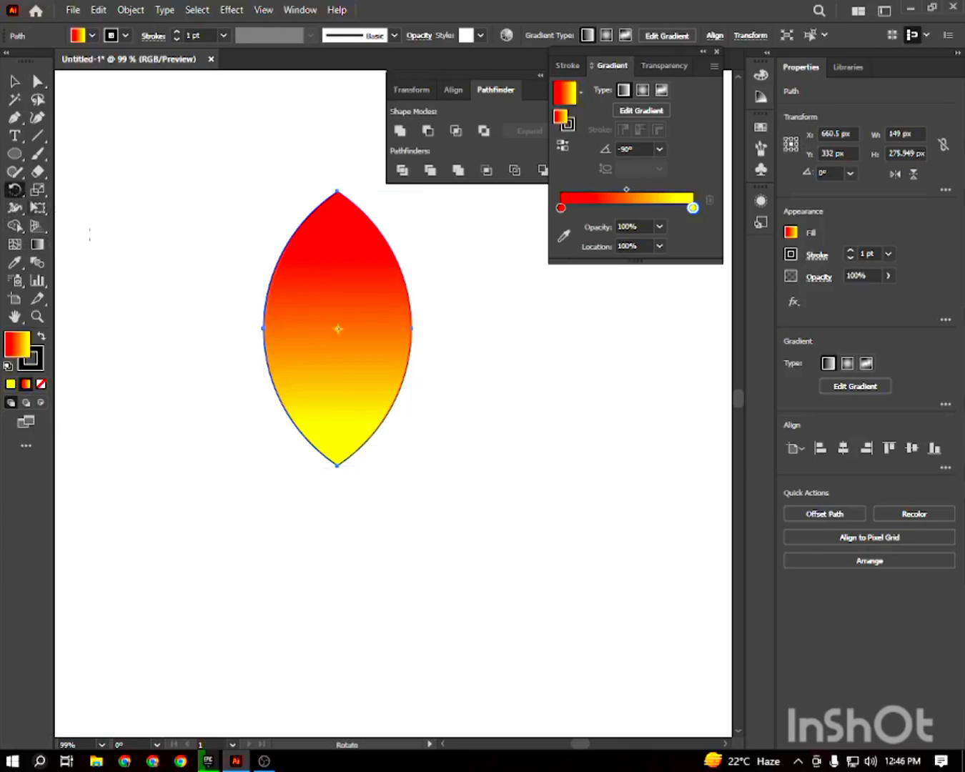
pyautogui.keyDown('alt'); pyautogui.click(337, 465); pyautogui.keyUp('alt')
pyautogui.write('30')
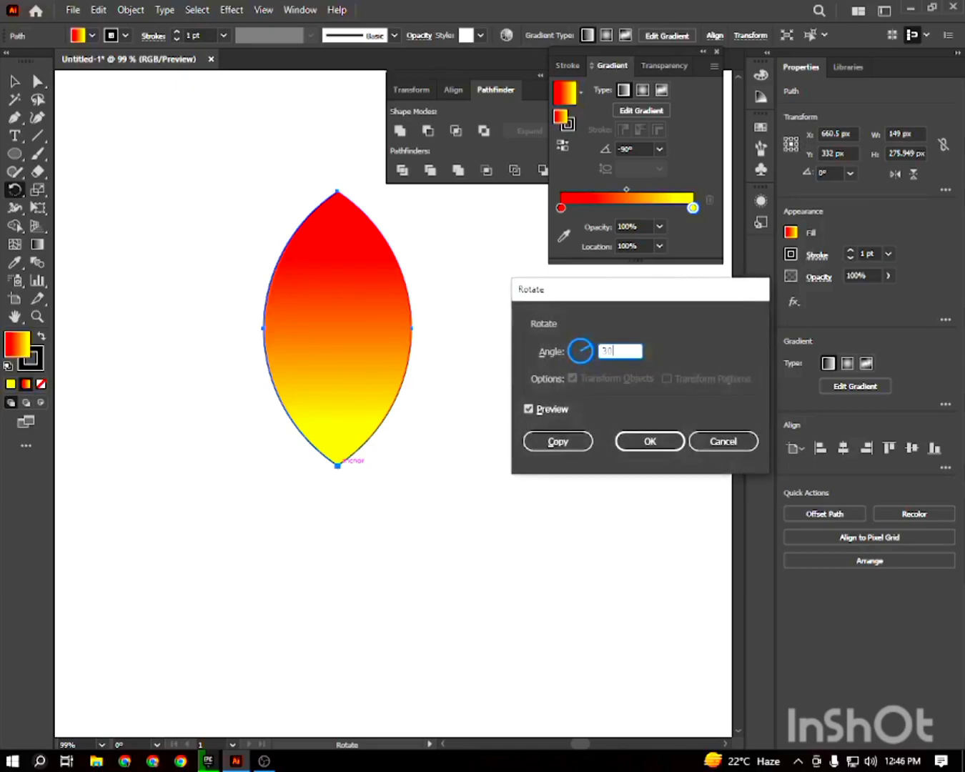
pyautogui.click(544, 412)
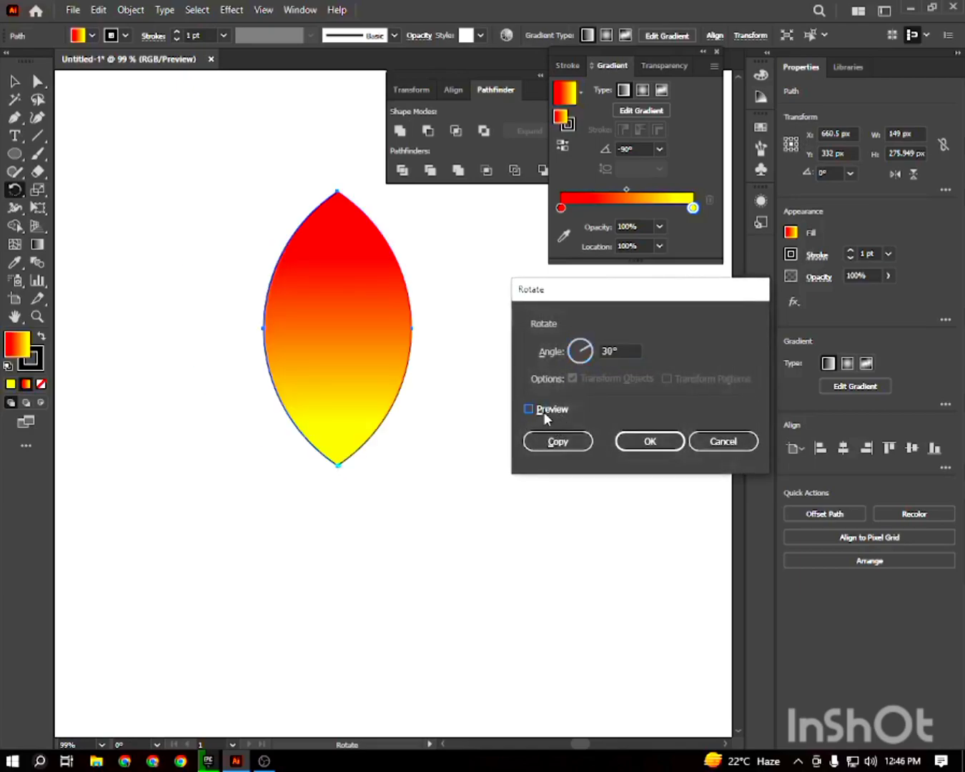
pyautogui.click(545, 412)
pyautogui.click(557, 442)
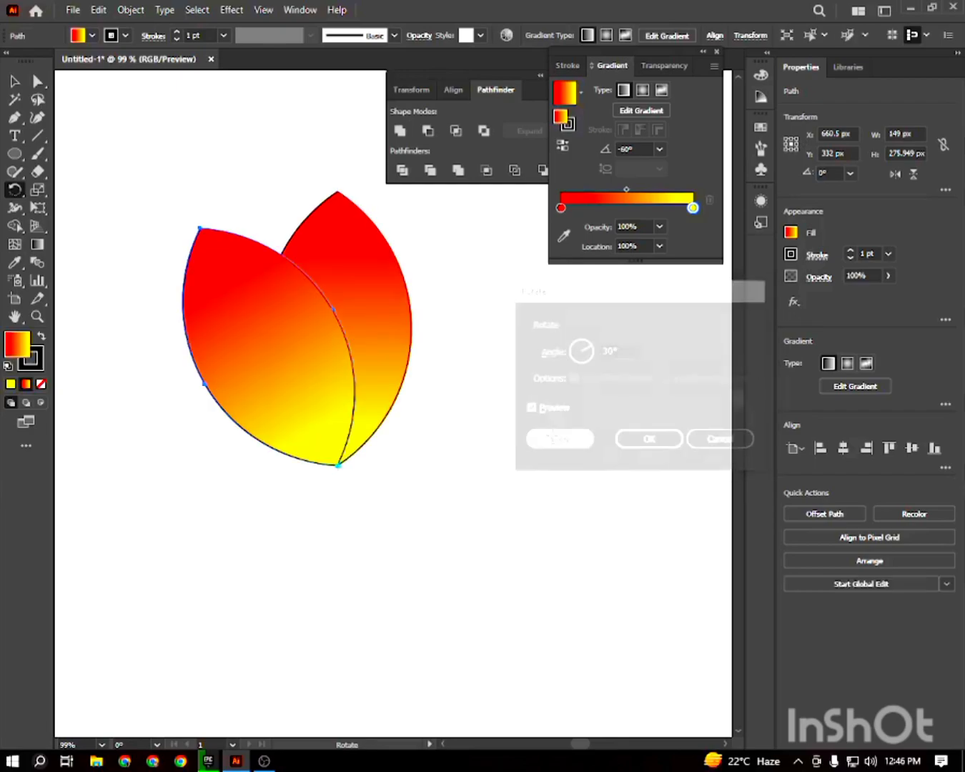
pyautogui.hotkey('ctrl', 'd')
pyautogui.hotkey('ctrl', 'd')
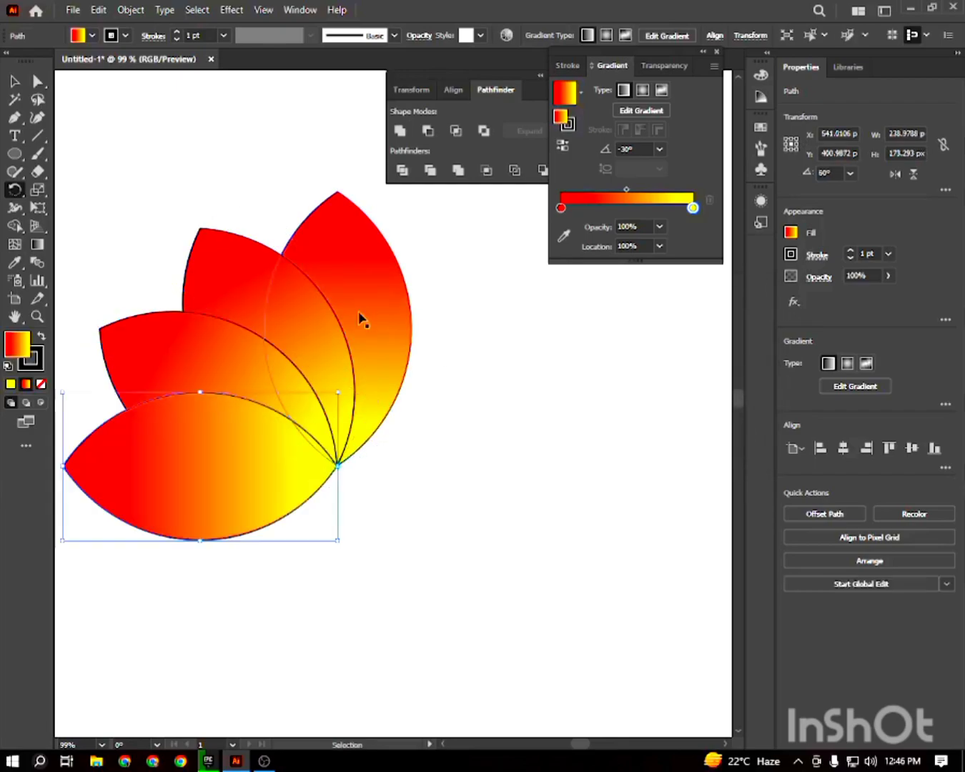
pyautogui.hotkey('ctrl', 'd')
pyautogui.hotkey('ctrl', 'd')
pyautogui.hotkey('ctrl', 'd')
pyautogui.hotkey('ctrl', 'd')
pyautogui.hotkey('ctrl', 'd')
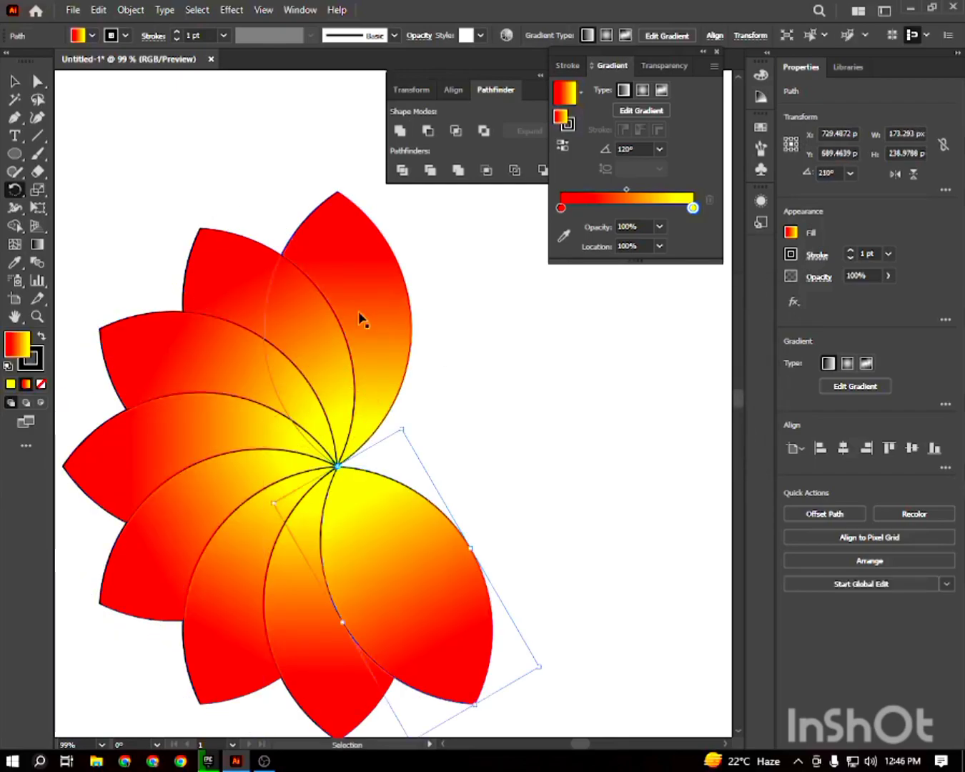
pyautogui.hotkey('ctrl', 'd')
pyautogui.hotkey('ctrl', 'd')
pyautogui.hotkey('ctrl', 'd')
pyautogui.hotkey('ctrl', 'd')
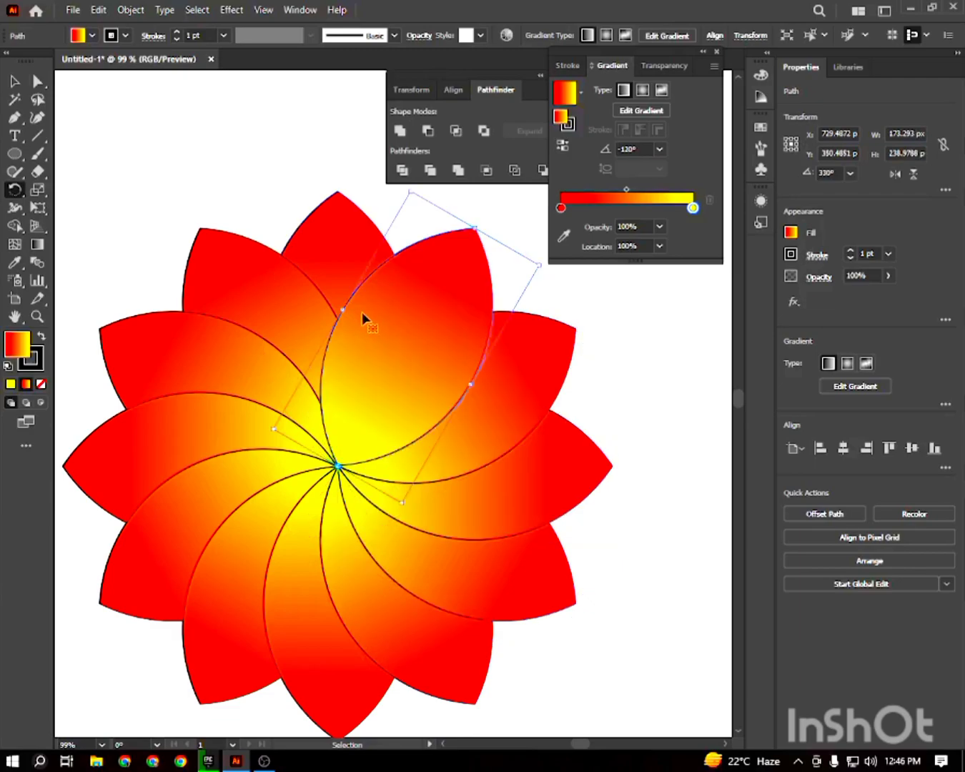
# - Clear the selection and close the Pathfinder and Gradient panels
pyautogui.click(17, 84)
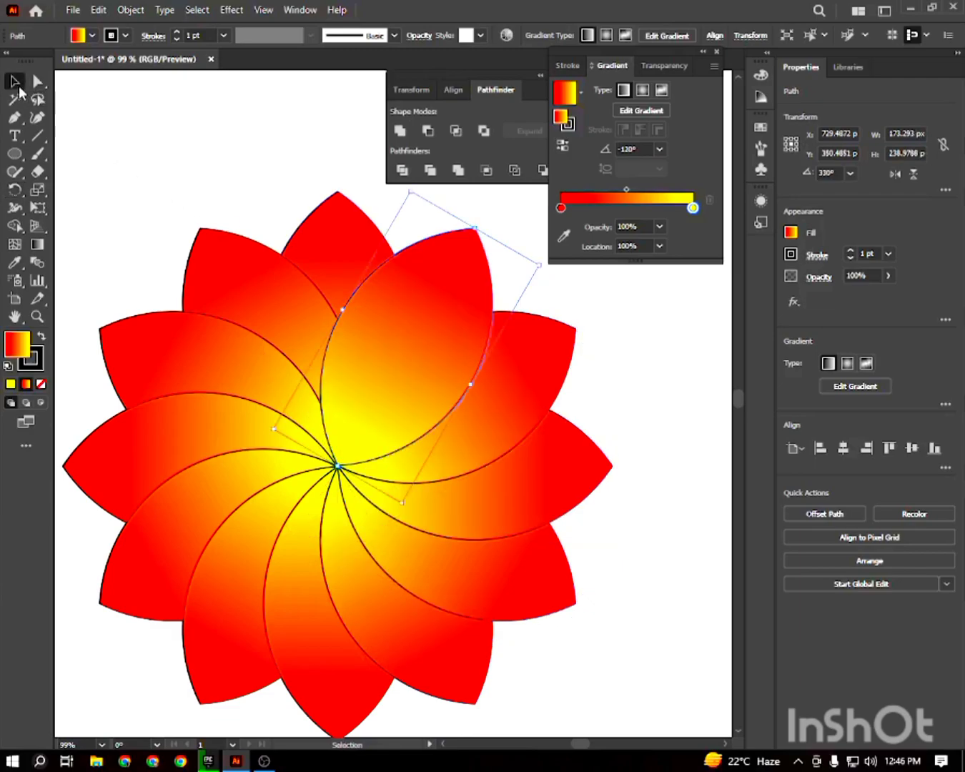
pyautogui.click(272, 177)
pyautogui.scroll(-1, 181, 200)
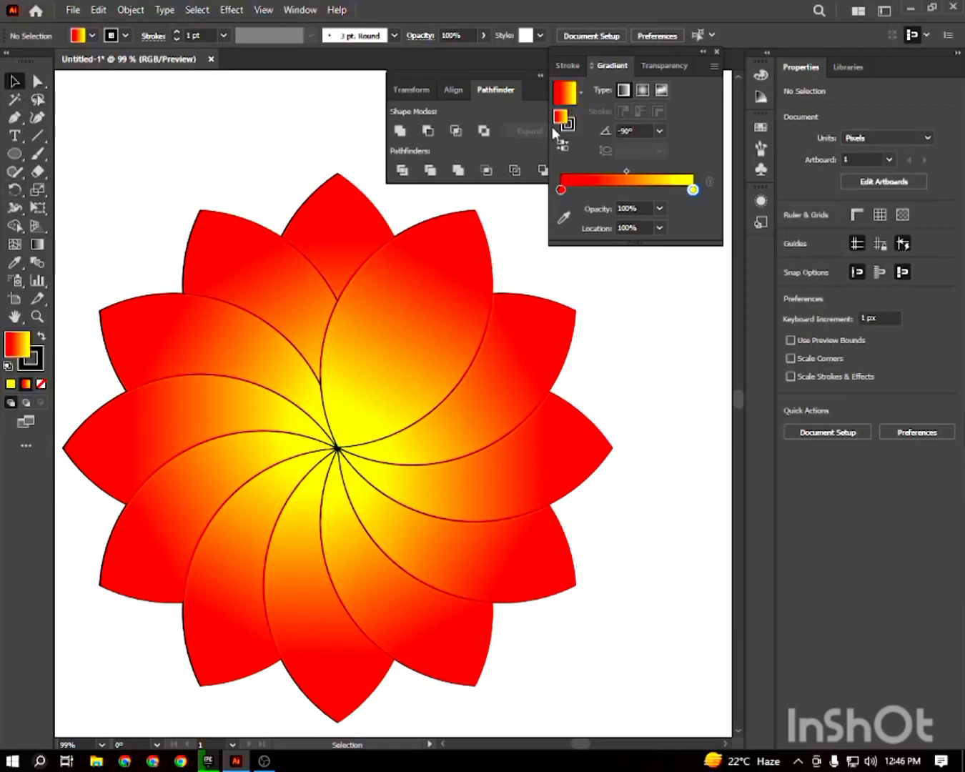
pyautogui.moveTo(506, 71); pyautogui.dragTo(424, 78)
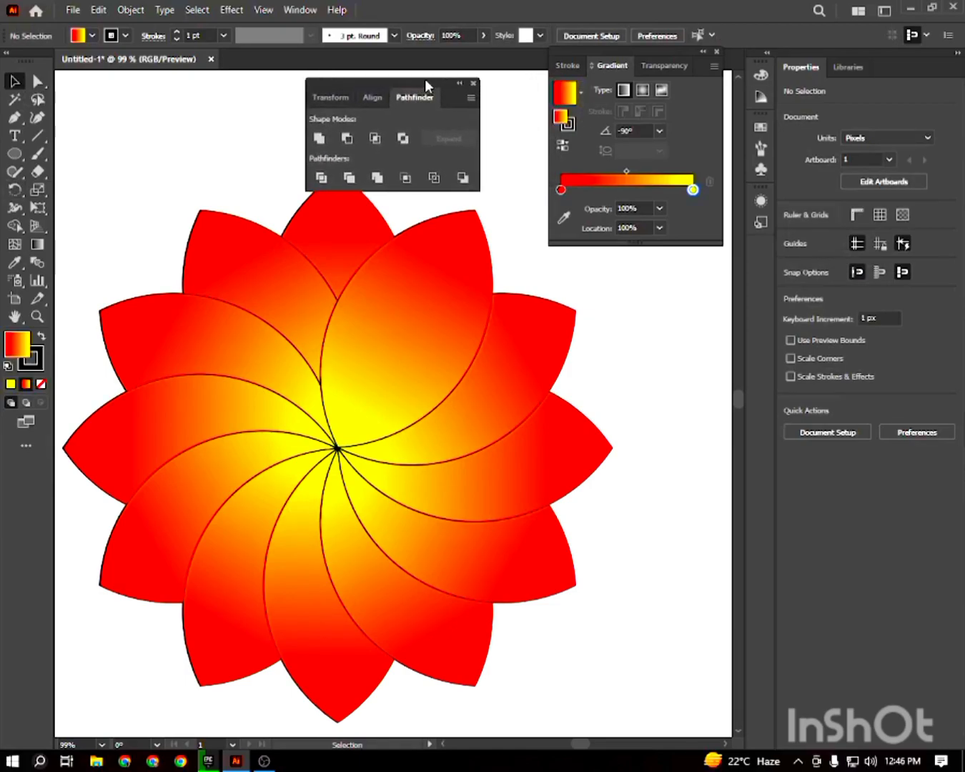
pyautogui.click(475, 83)
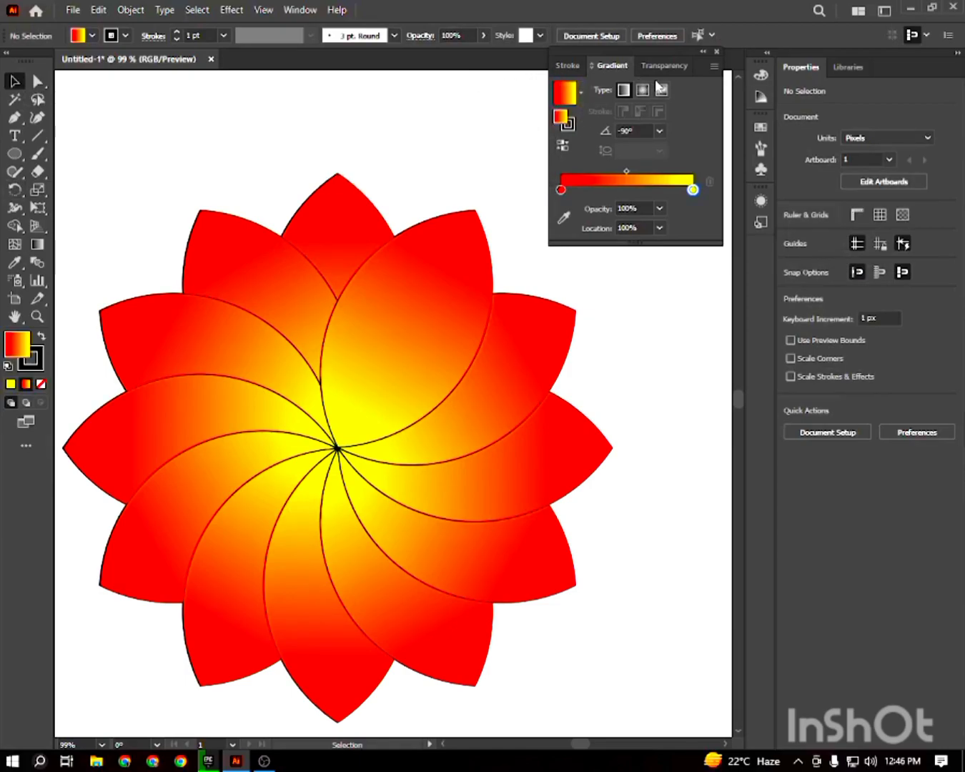
pyautogui.click(718, 51)
# - Set all the petals' blend mode to Screen in the Transparency panel
pyautogui.click(409, 296)
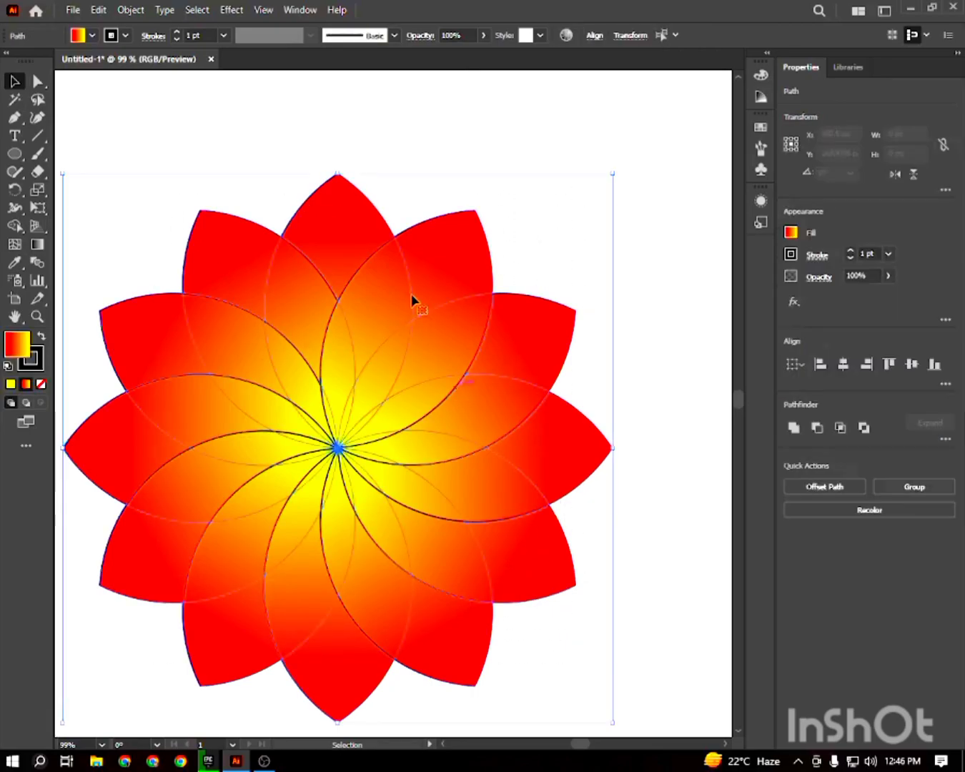
pyautogui.click(300, 9)
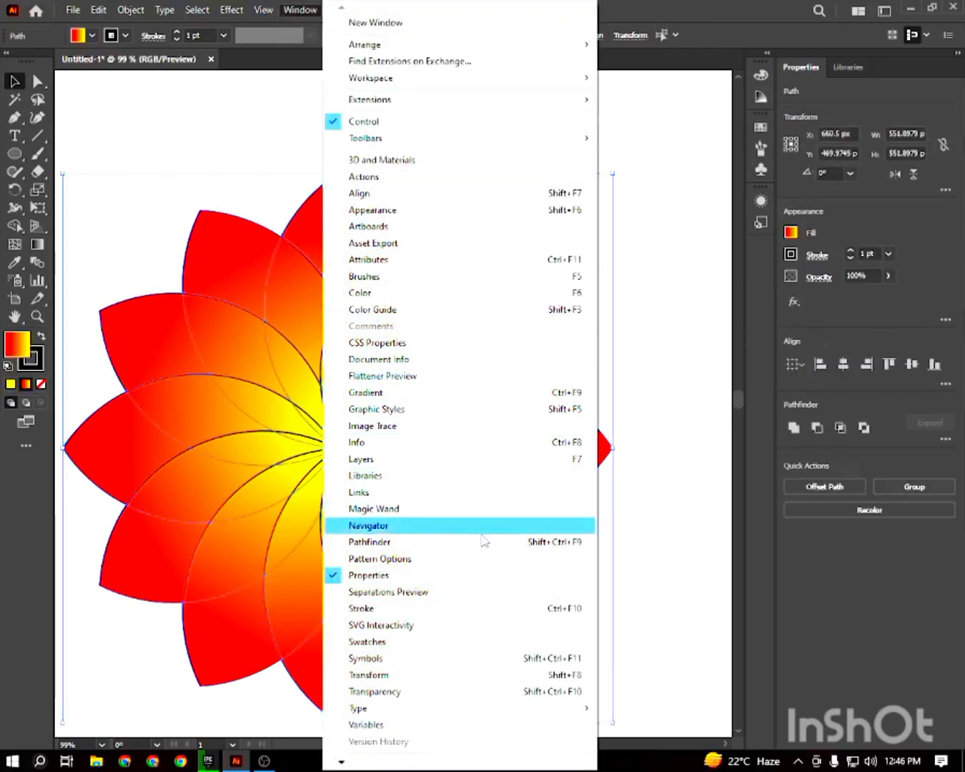
pyautogui.click(474, 692)
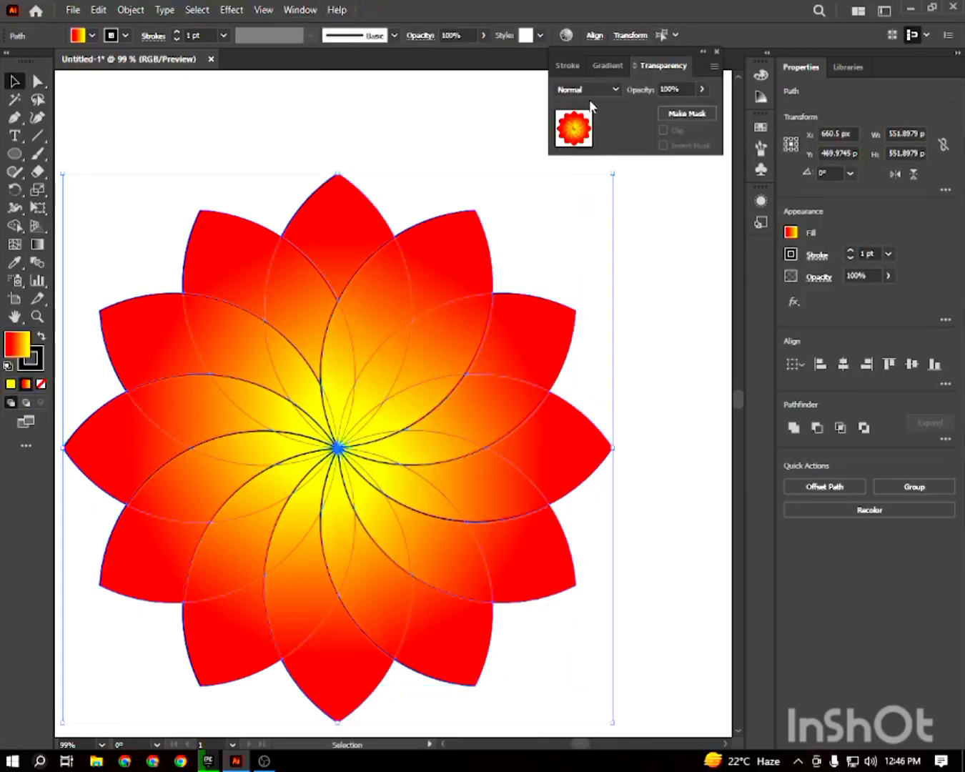
pyautogui.click(593, 90)
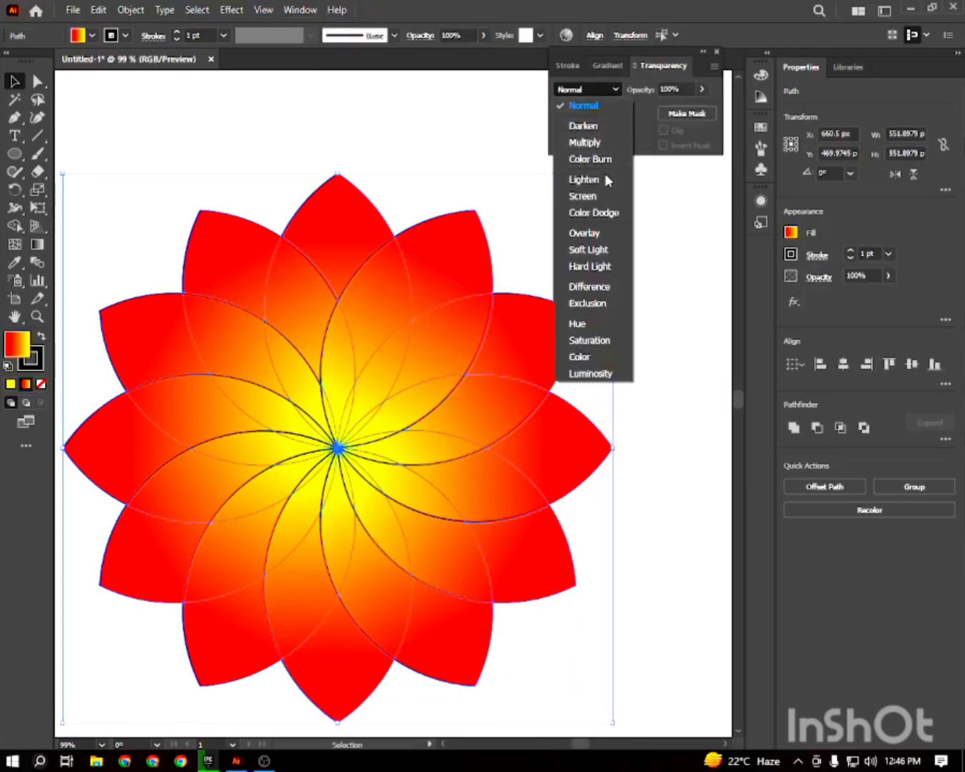
pyautogui.click(606, 195)
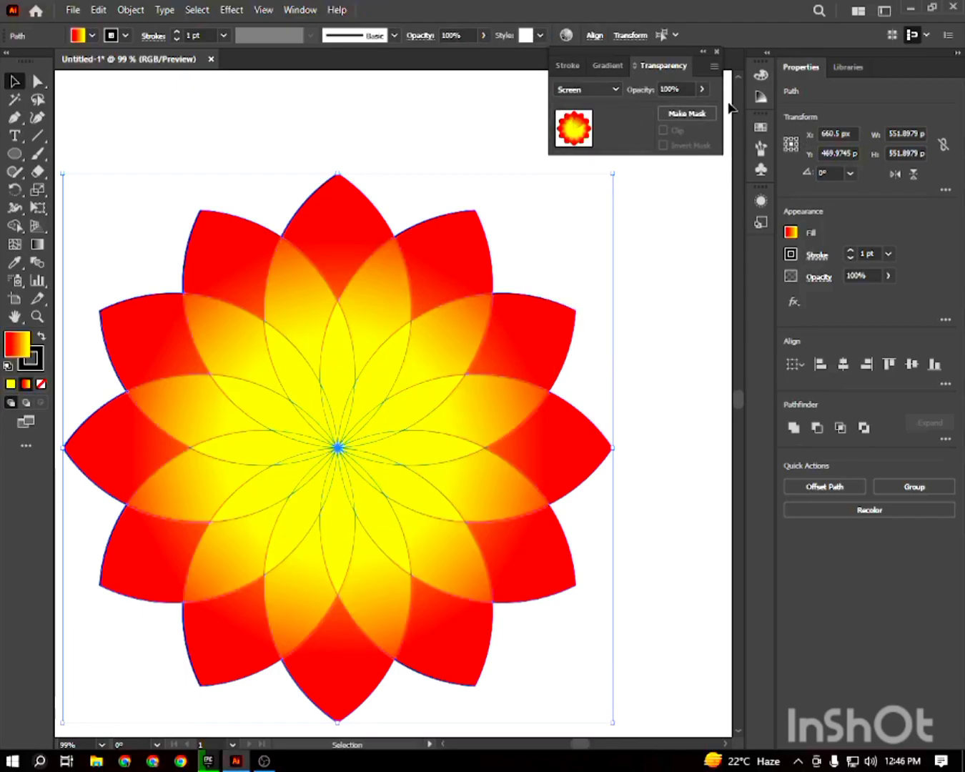
pyautogui.click(716, 52)
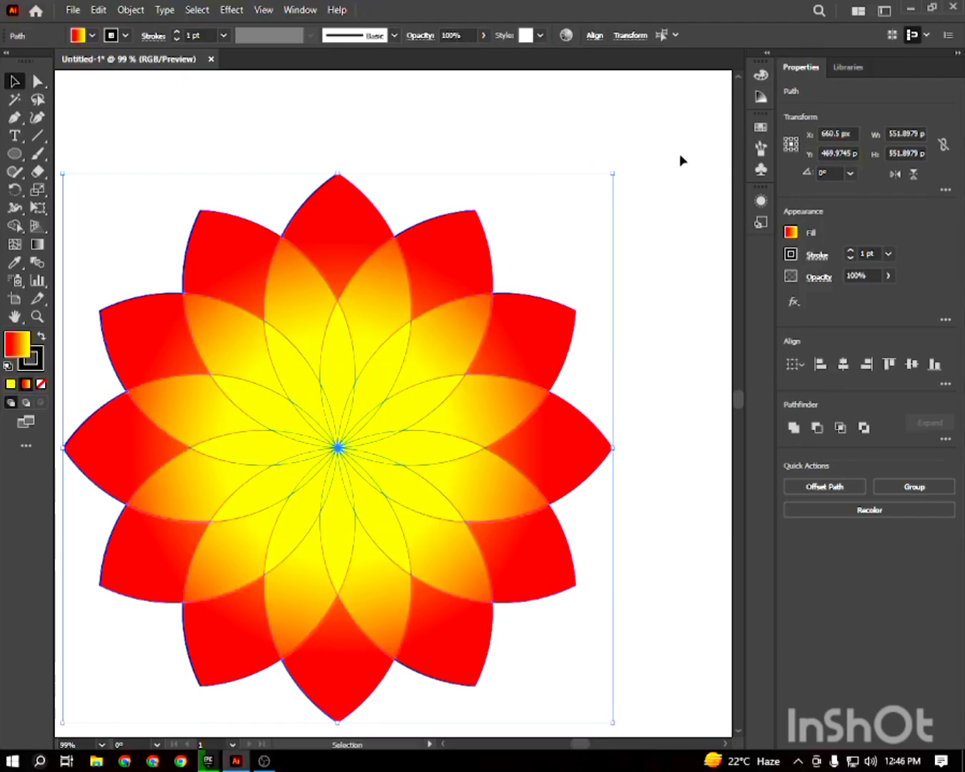
pyautogui.click(657, 258)
# - Select the whole flower and remove the petals' outline stroke
pyautogui.scroll(-1, 300, 255)
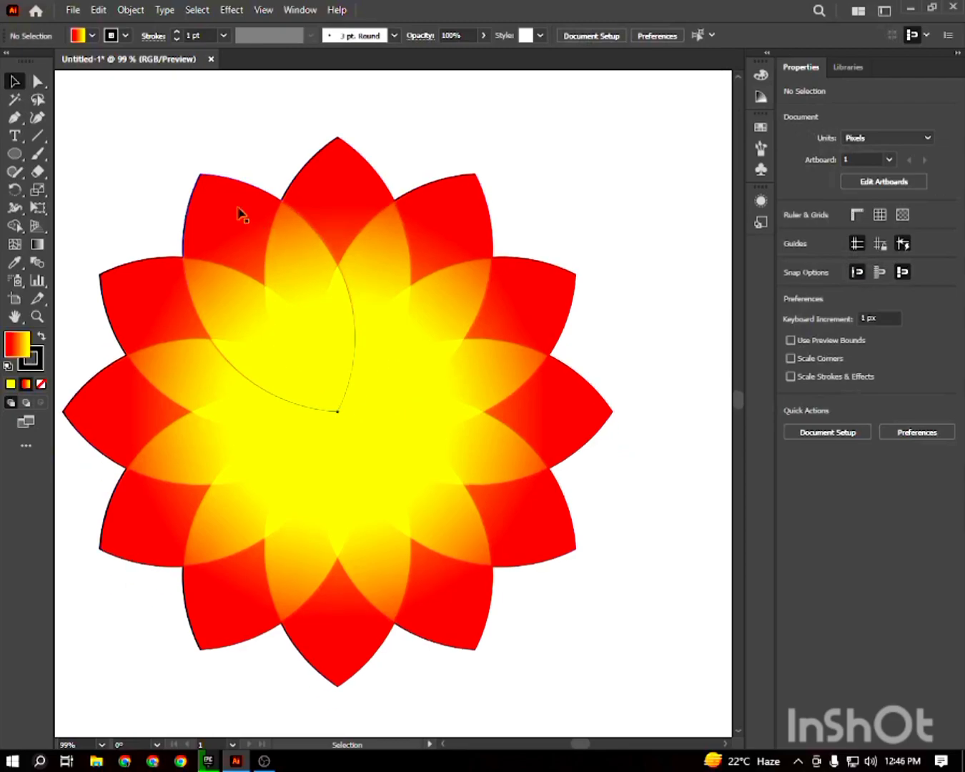
pyautogui.click(393, 588)
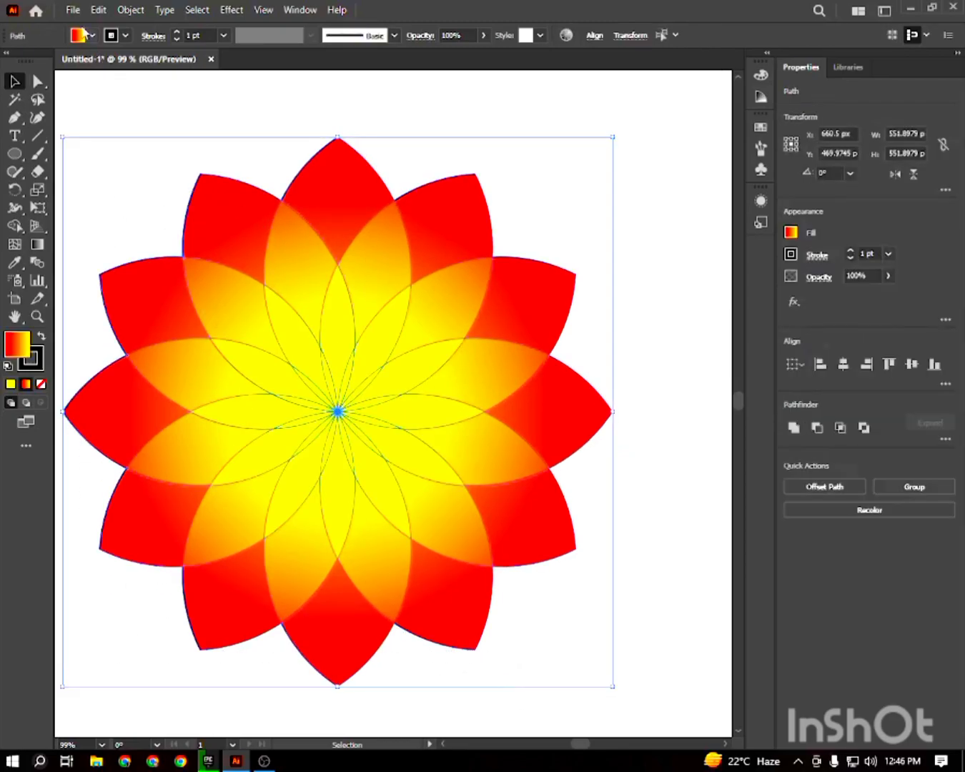
pyautogui.click(127, 35)
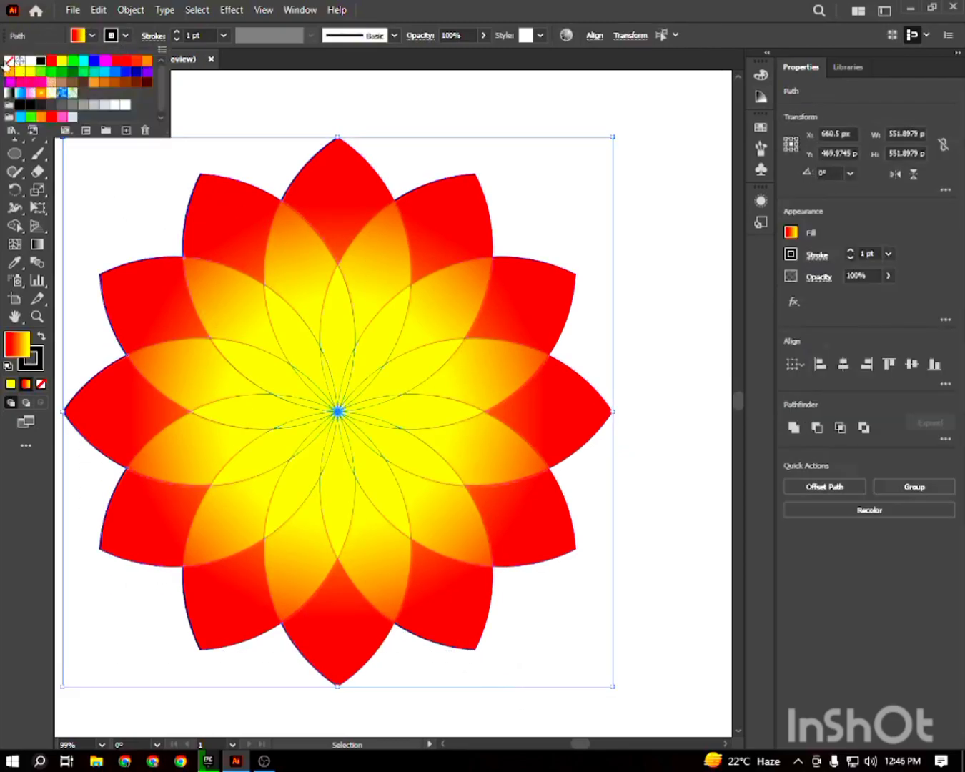
pyautogui.click(8, 60)
pyautogui.click(279, 101)
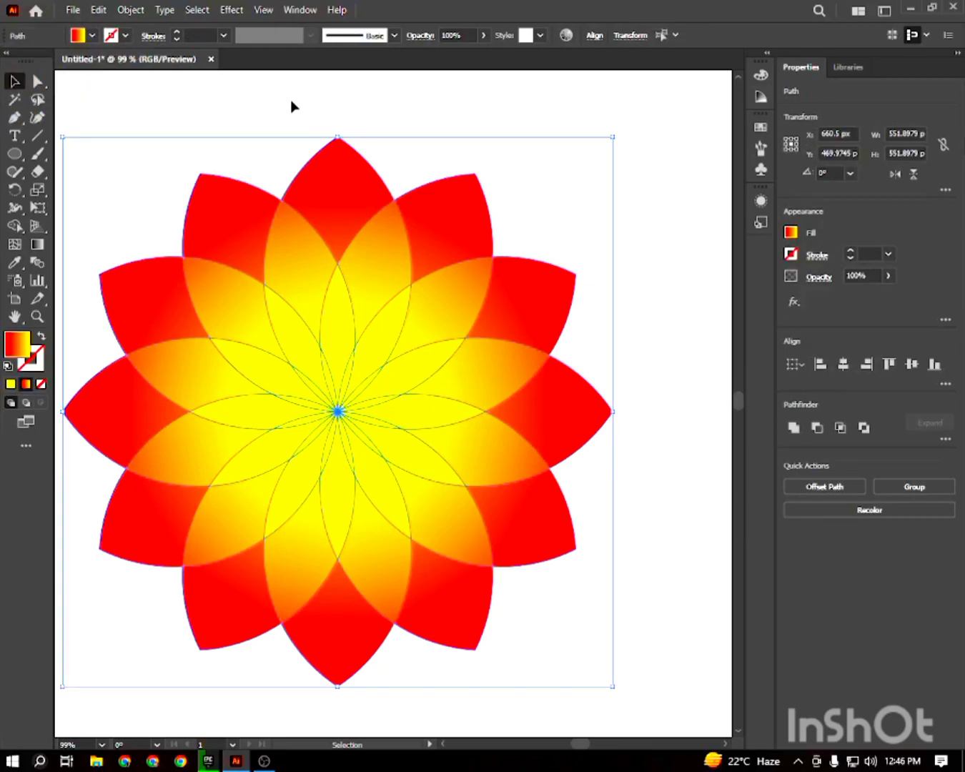
# - Group all twelve petals together and reselect the group
pyautogui.rightClick(310, 193)
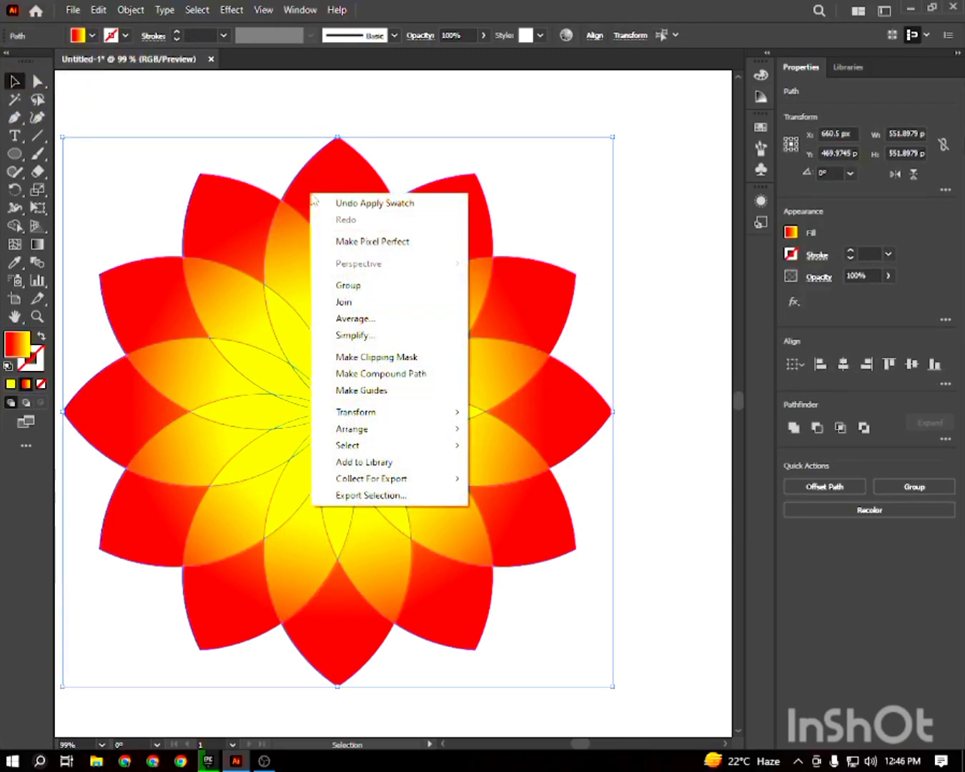
pyautogui.click(405, 295)
pyautogui.click(189, 111)
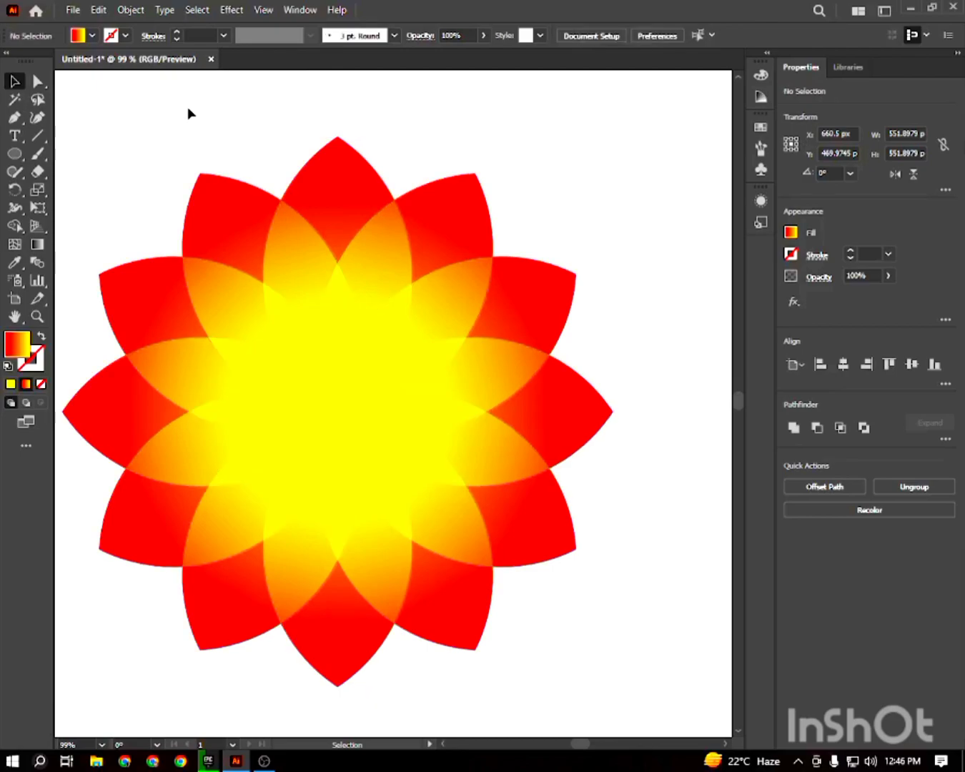
pyautogui.click(304, 247)
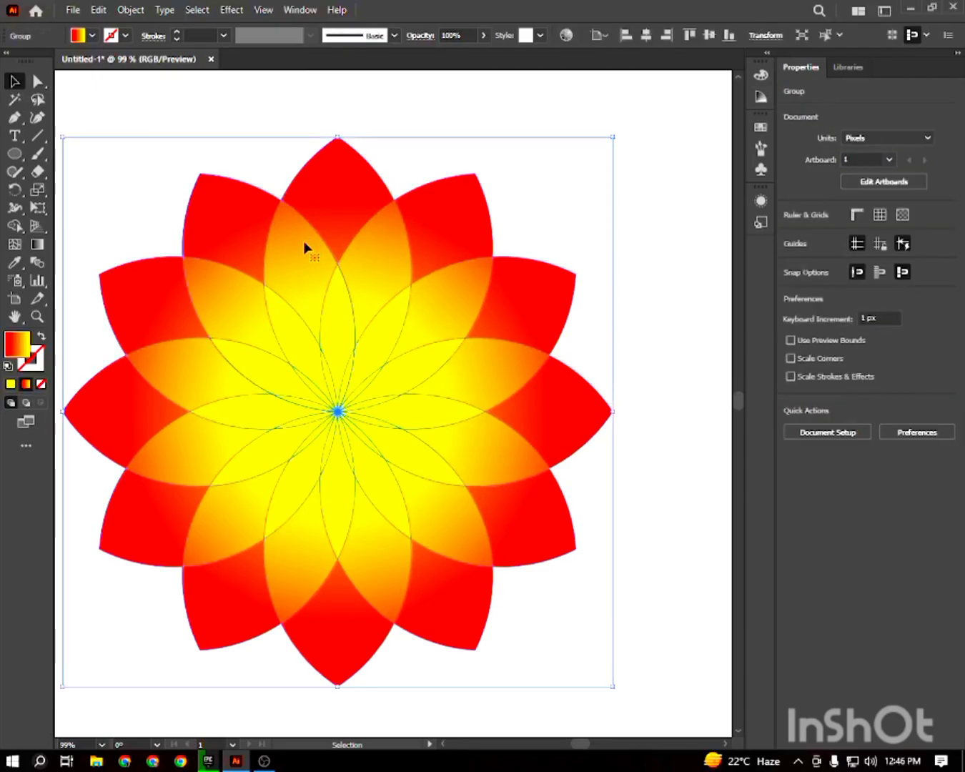
# - Apply Free Distort to the flower group, crossing the top corner handles into an hourglass
pyautogui.click(236, 11)
pyautogui.moveTo(278, 133)
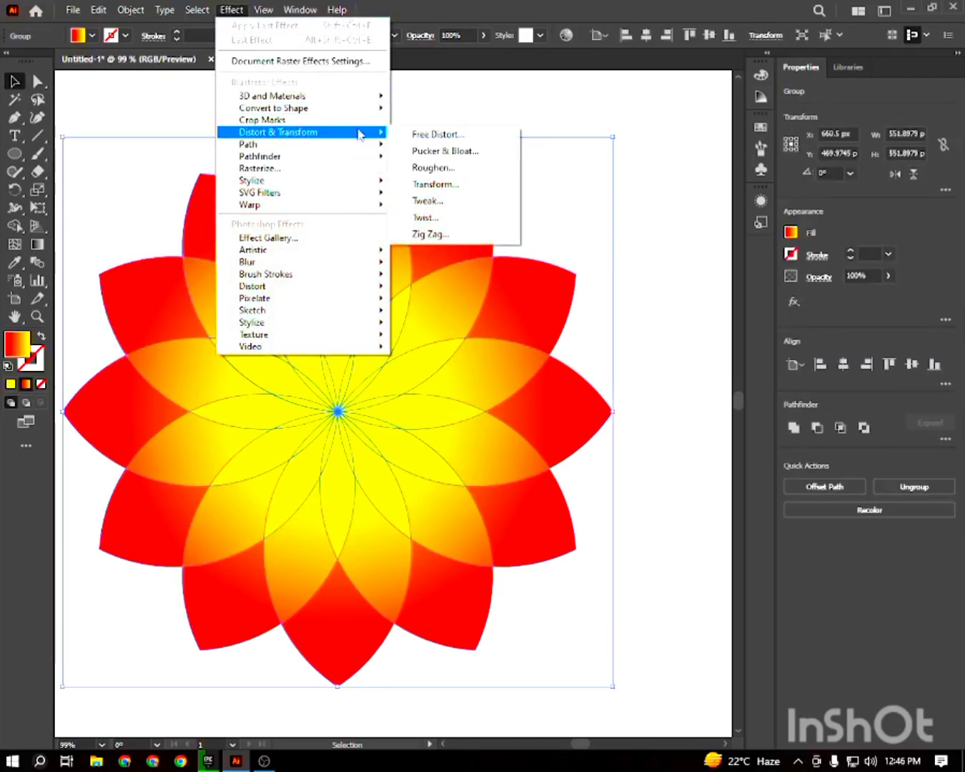
pyautogui.click(437, 136)
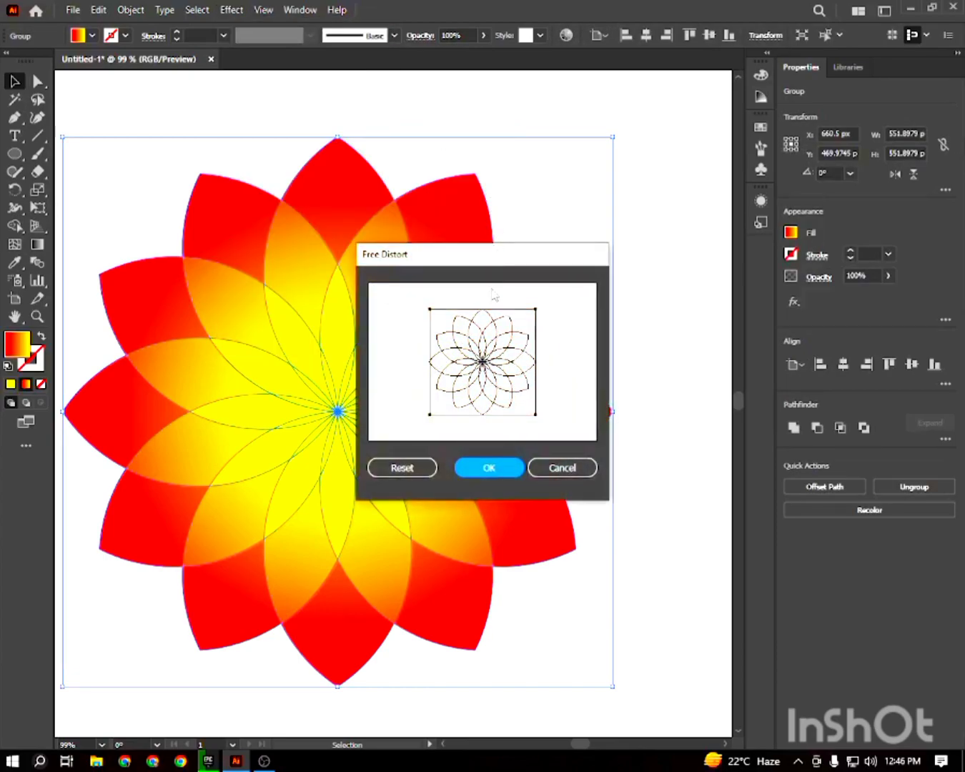
pyautogui.moveTo(429, 310); pyautogui.dragTo(510, 310)
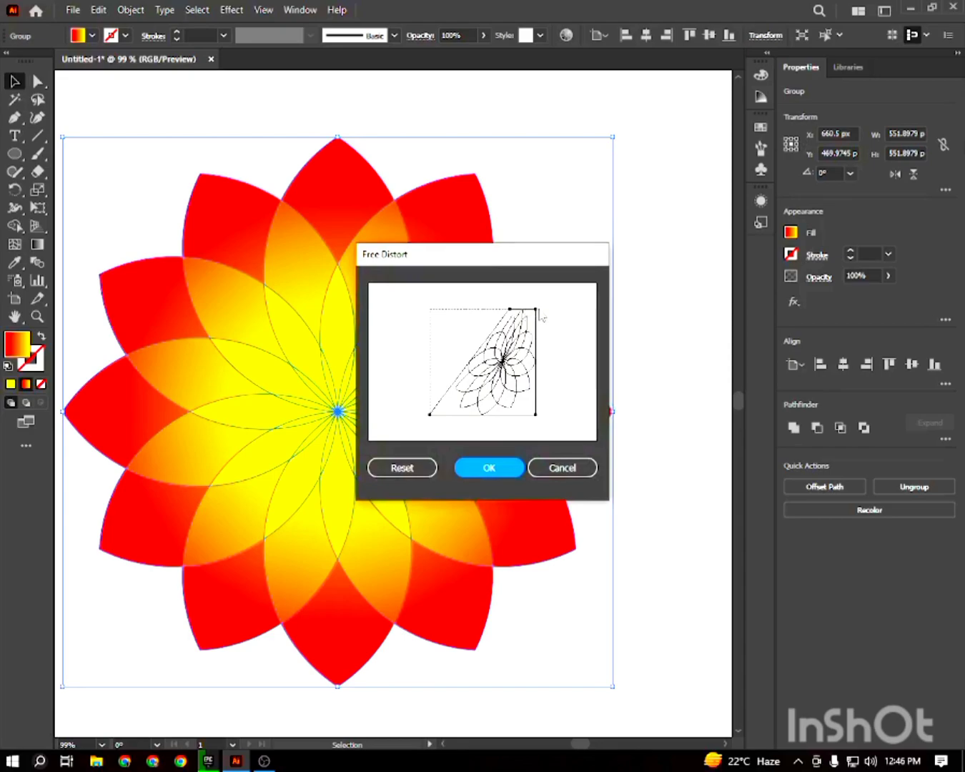
pyautogui.moveTo(536, 309); pyautogui.dragTo(430, 310)
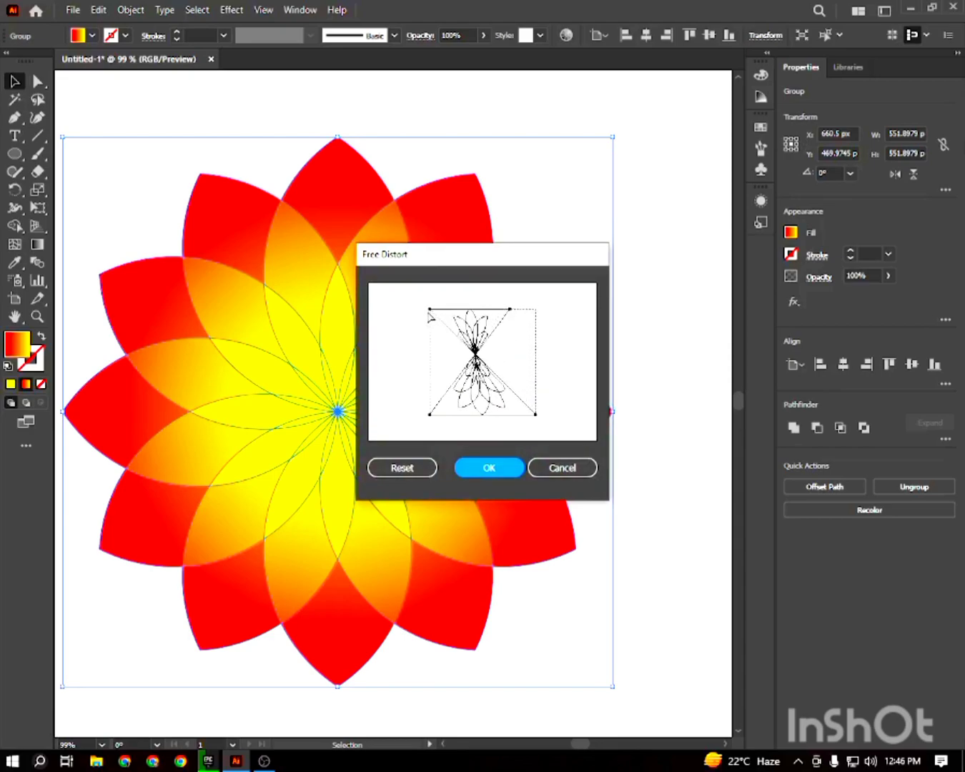
pyautogui.moveTo(513, 310); pyautogui.dragTo(536, 313)
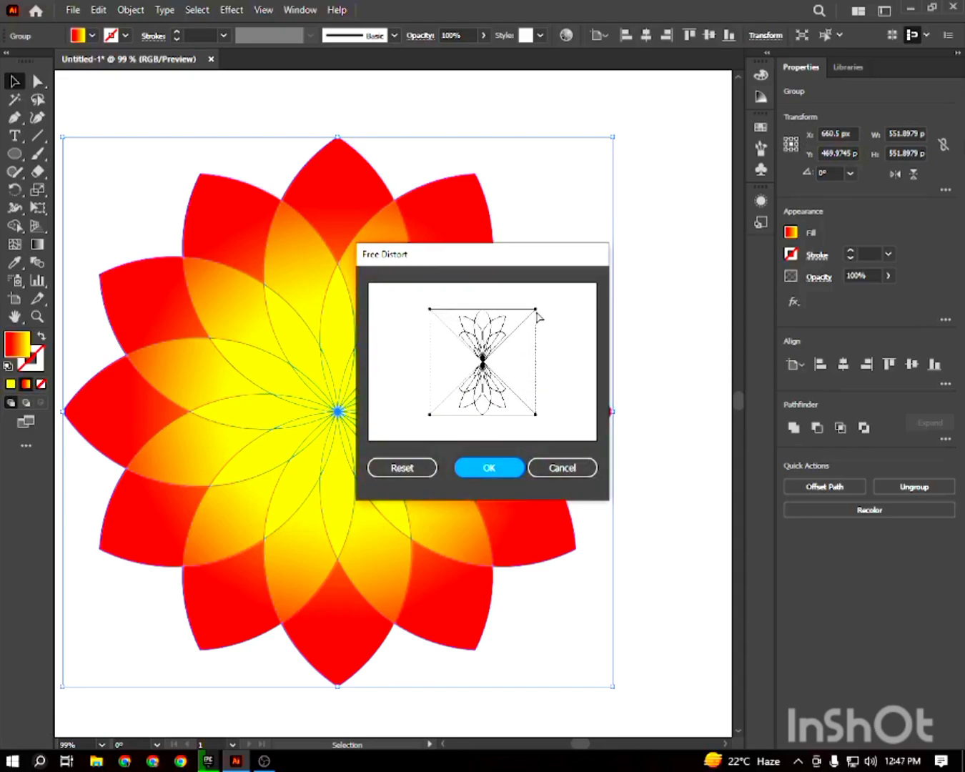
pyautogui.click(474, 469)
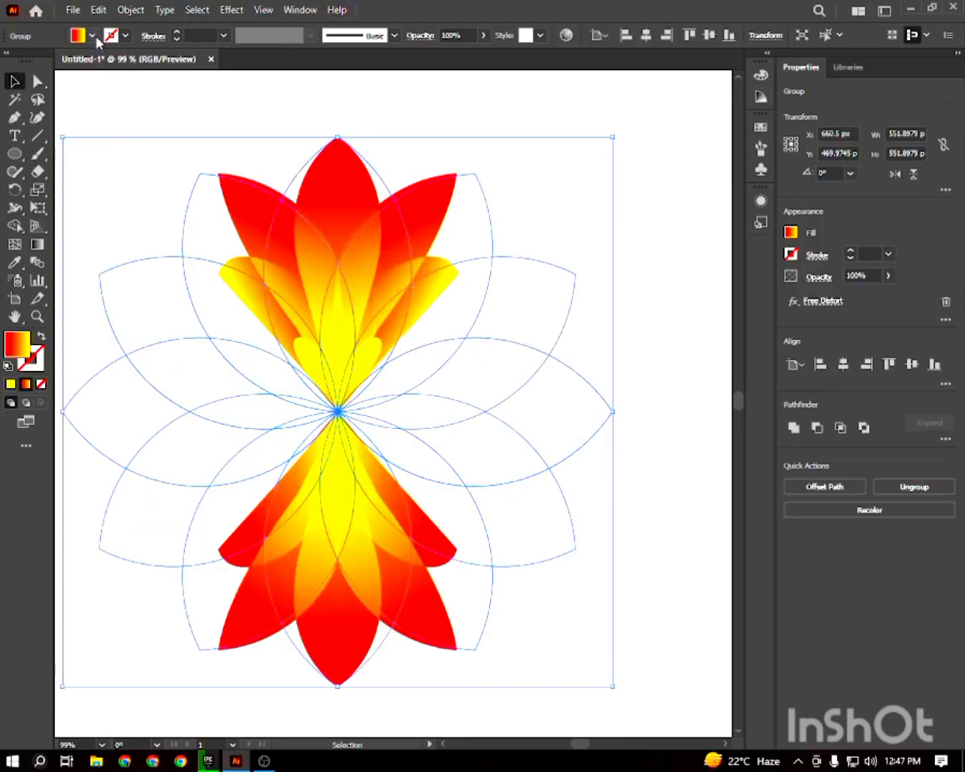
# - Expand the distorted flower's appearance, copy it, and paste the copy in front
pyautogui.click(98, 10)
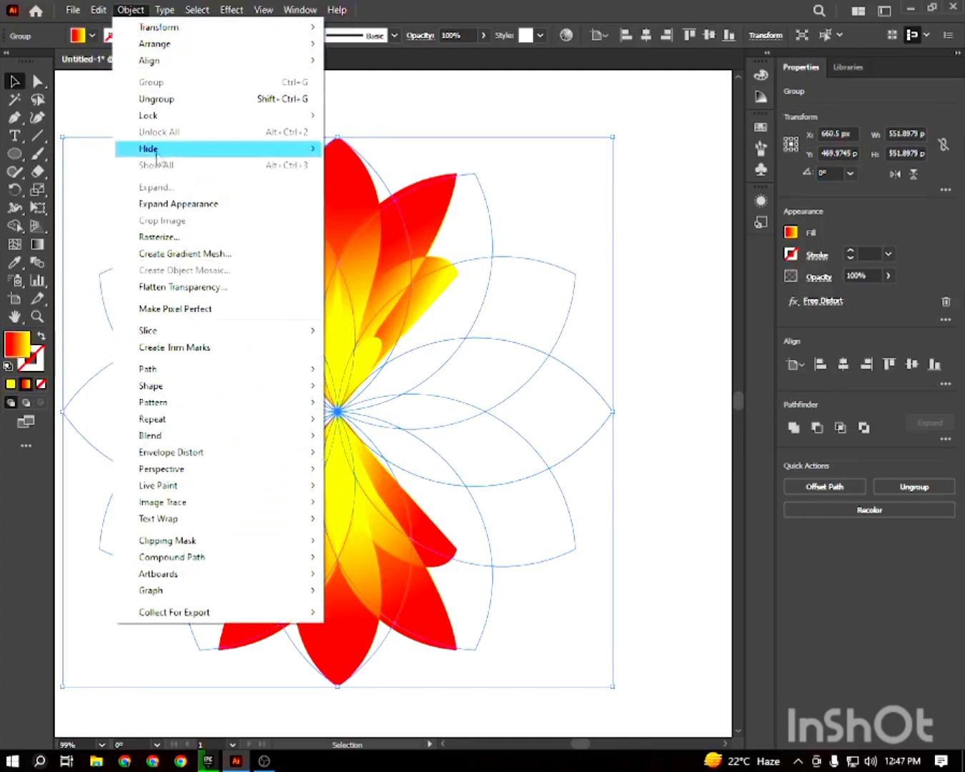
pyautogui.click(159, 204)
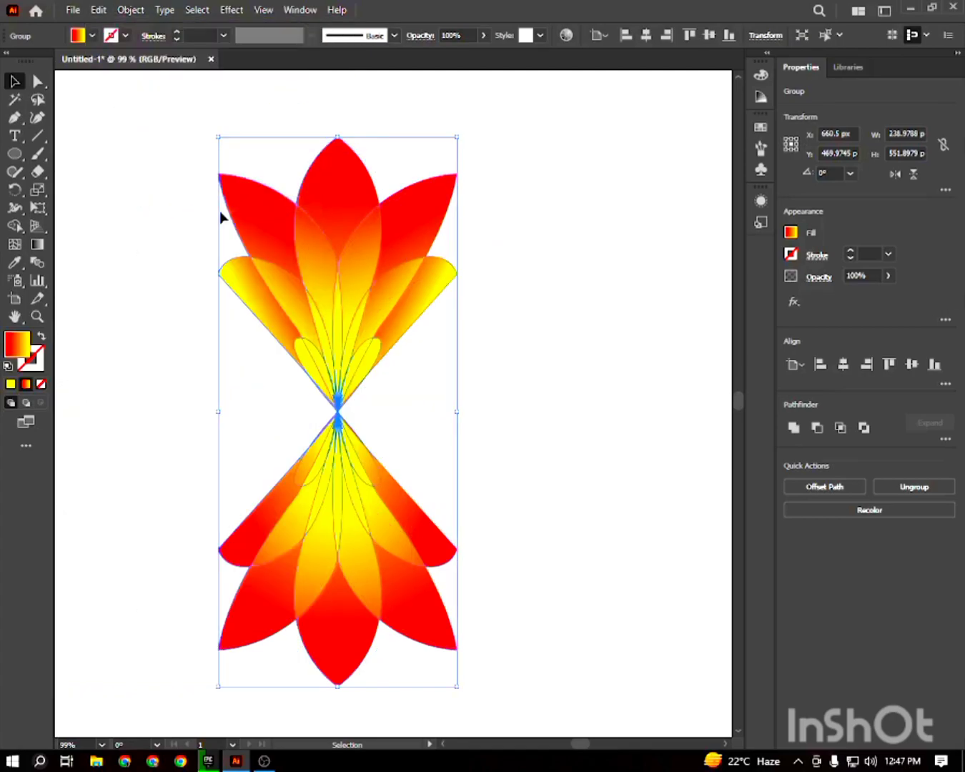
pyautogui.click(100, 9)
pyautogui.click(123, 80)
pyautogui.click(99, 8)
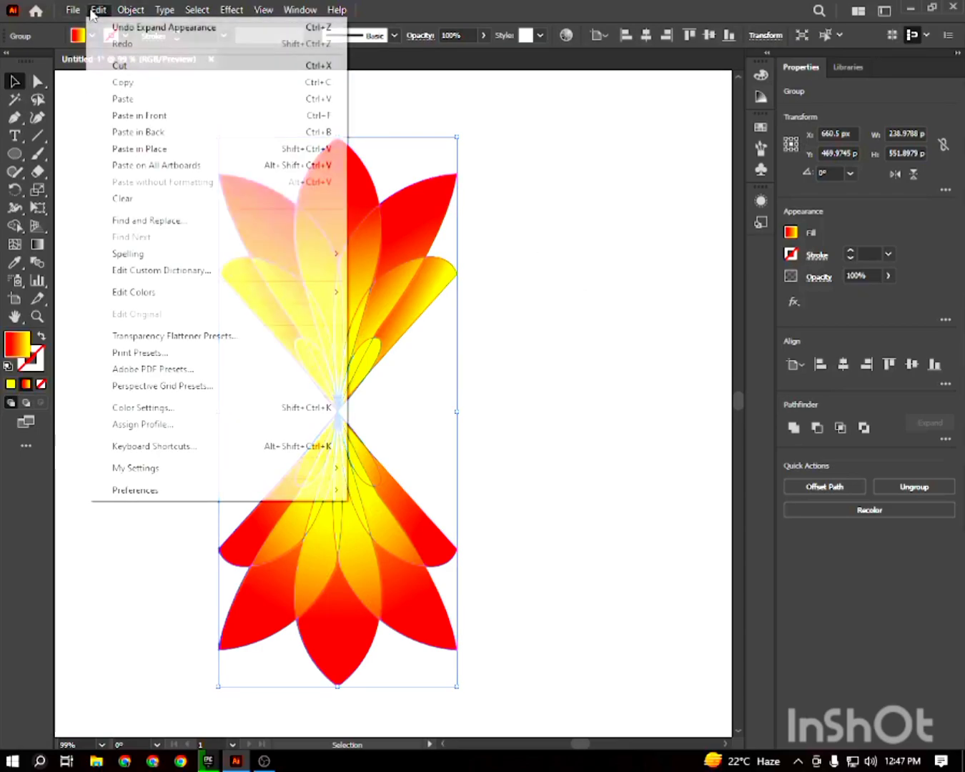
pyautogui.click(157, 115)
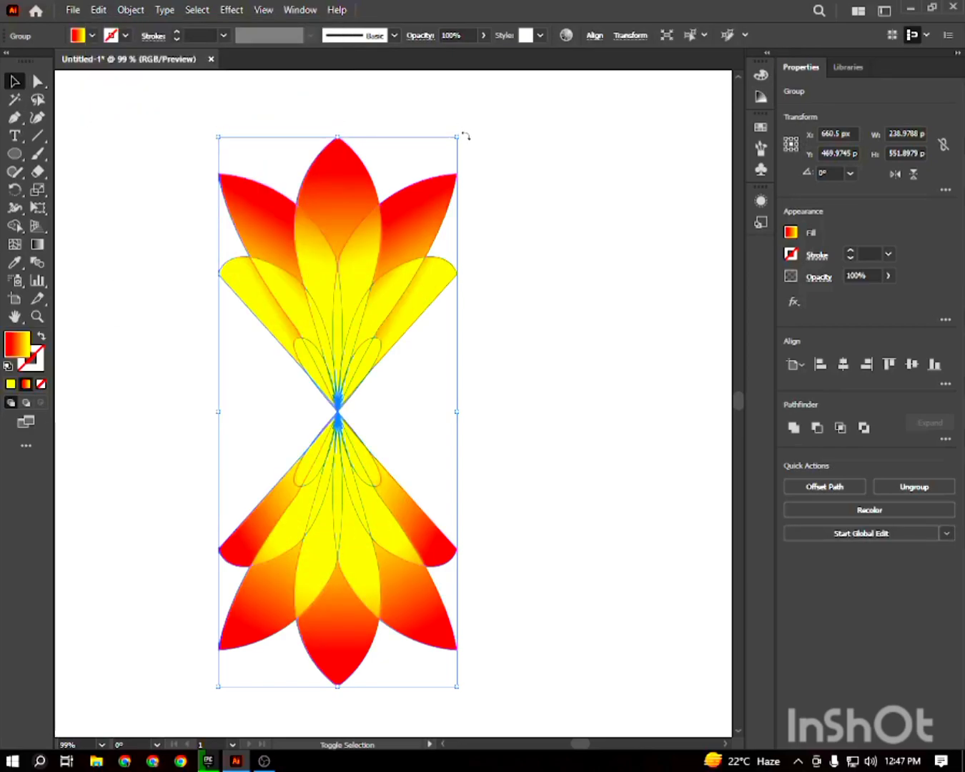
# - Rotate the pasted copy to 270° so it crosses the original
pyautogui.moveTo(466, 135); pyautogui.dragTo(579, 529)
pyautogui.moveTo(577, 529); pyautogui.dragTo(577, 530)
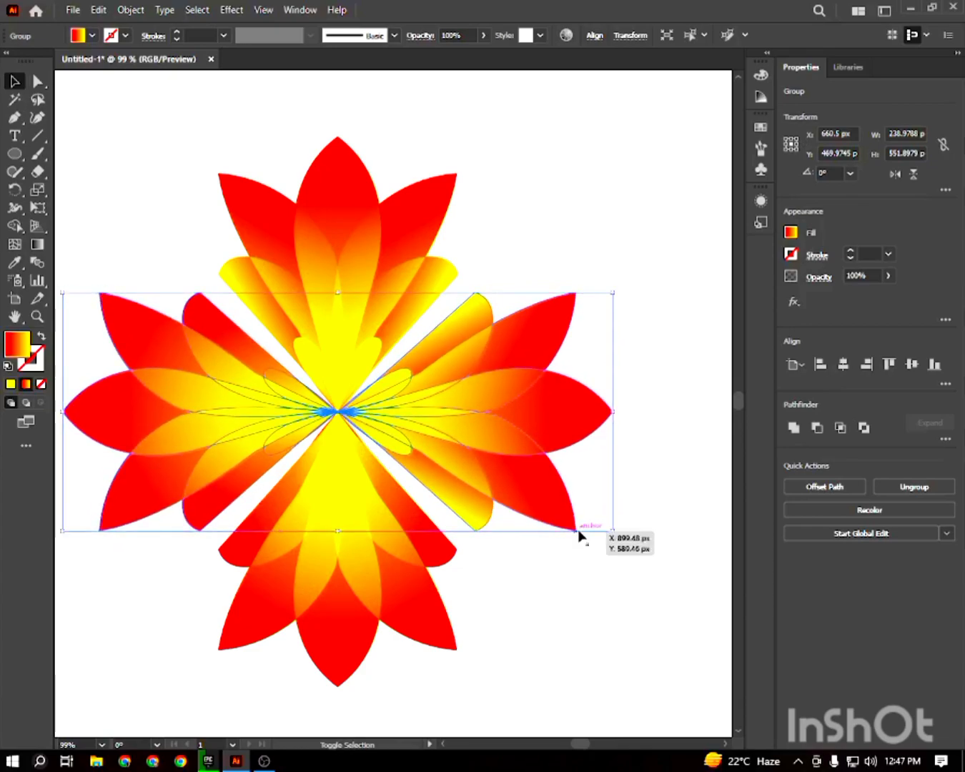
pyautogui.click(179, 156)
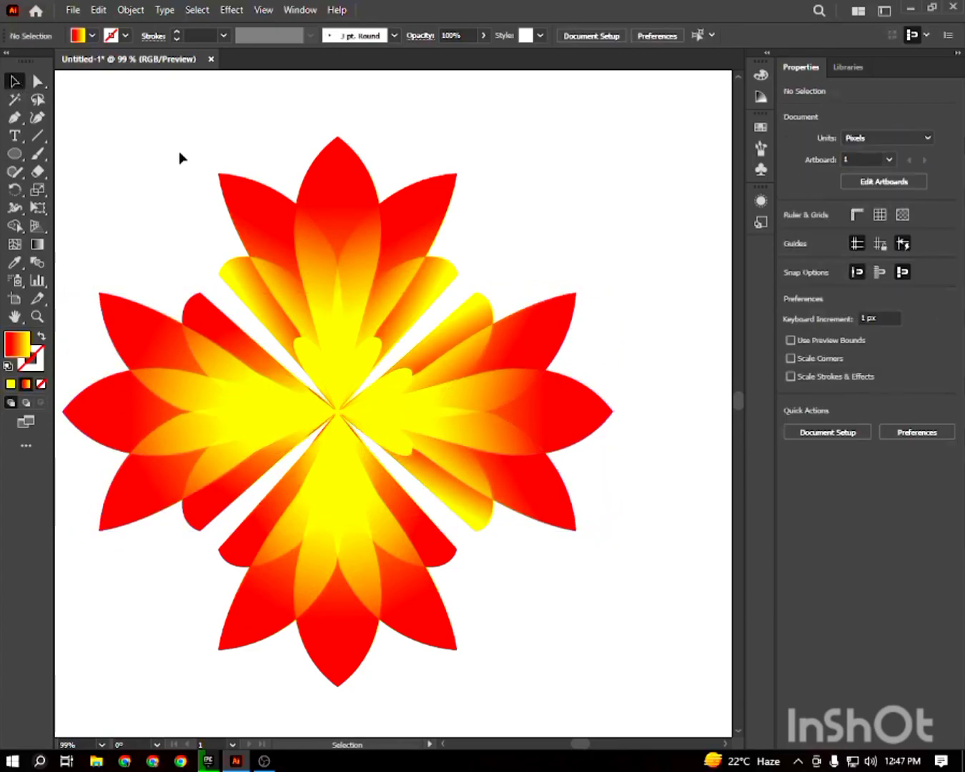
# - Export the artwork via Export As as Flowers.png at High (300 ppi) with transparent background
pyautogui.moveTo(194, 191); pyautogui.dragTo(214, 172)
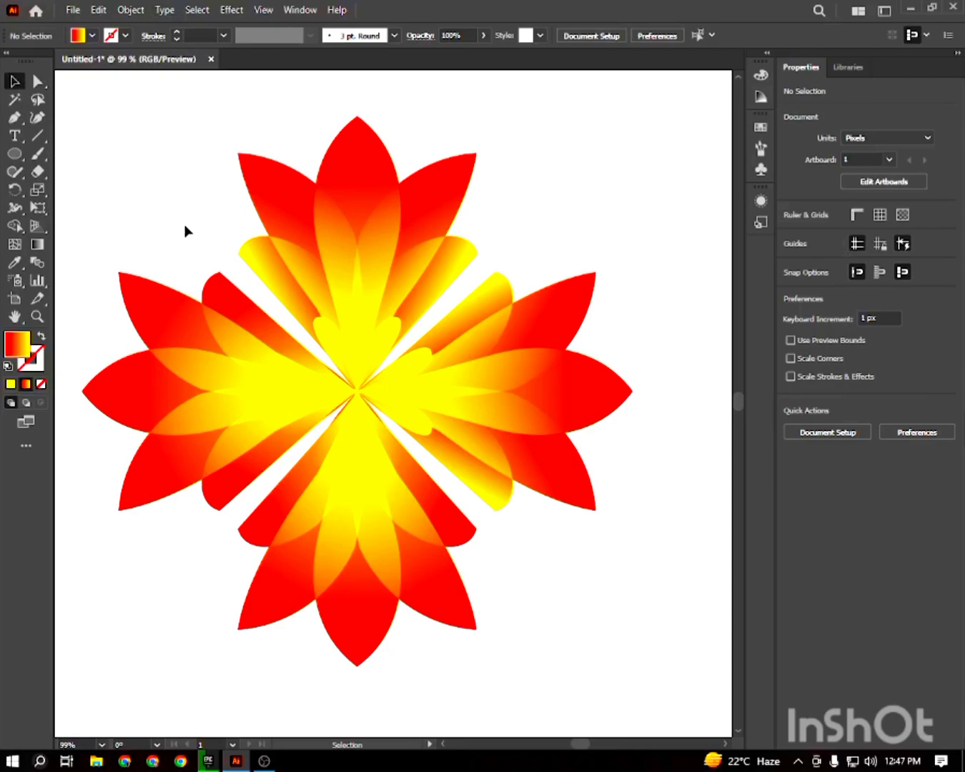
pyautogui.click(72, 10)
pyautogui.moveTo(136, 303)
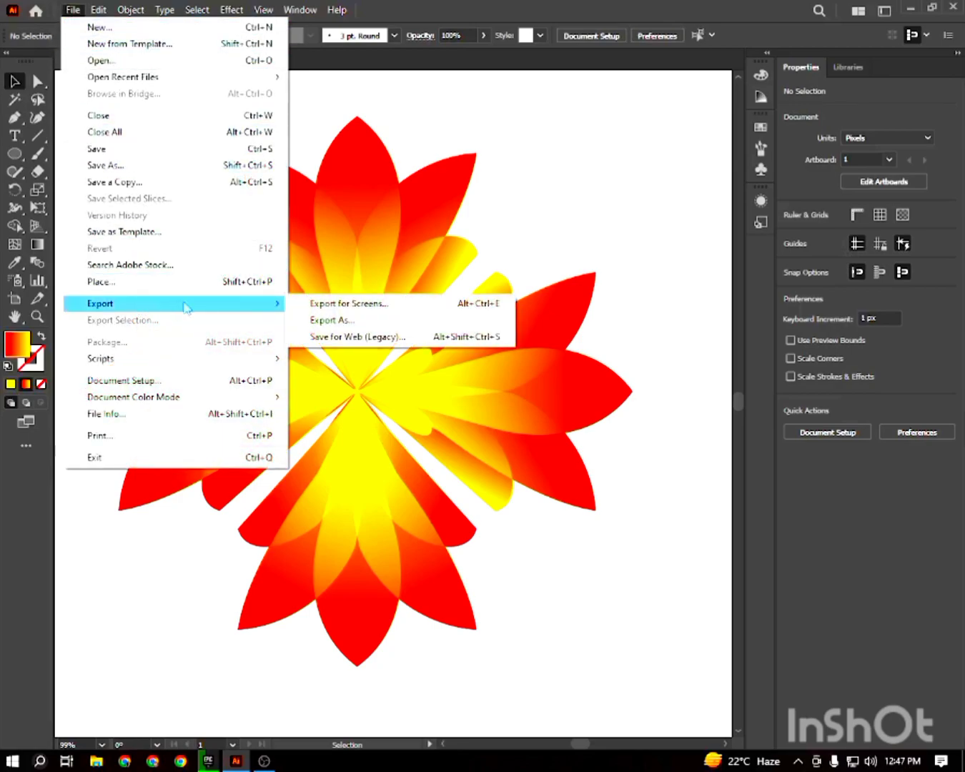
pyautogui.click(351, 322)
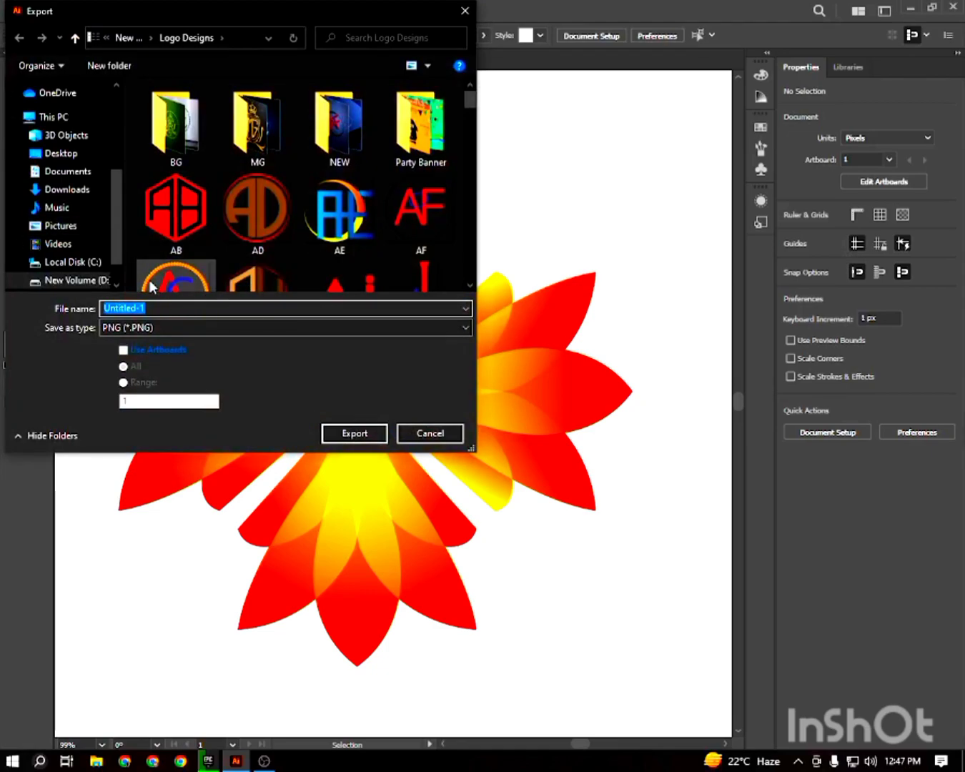
pyautogui.write('F')
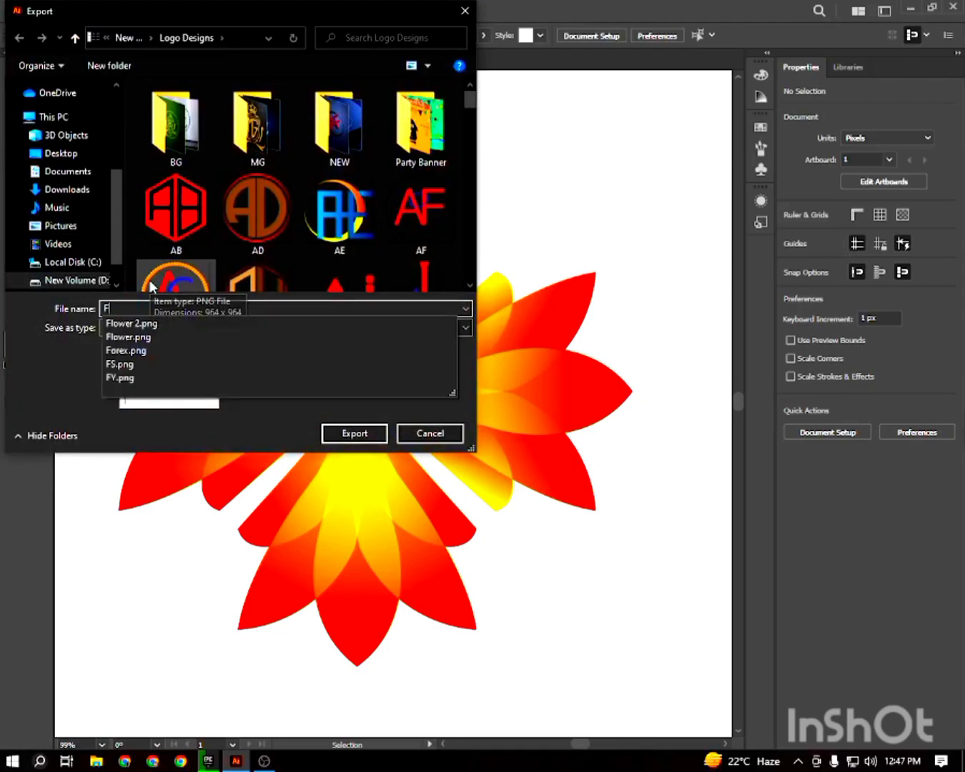
pyautogui.write('lower')
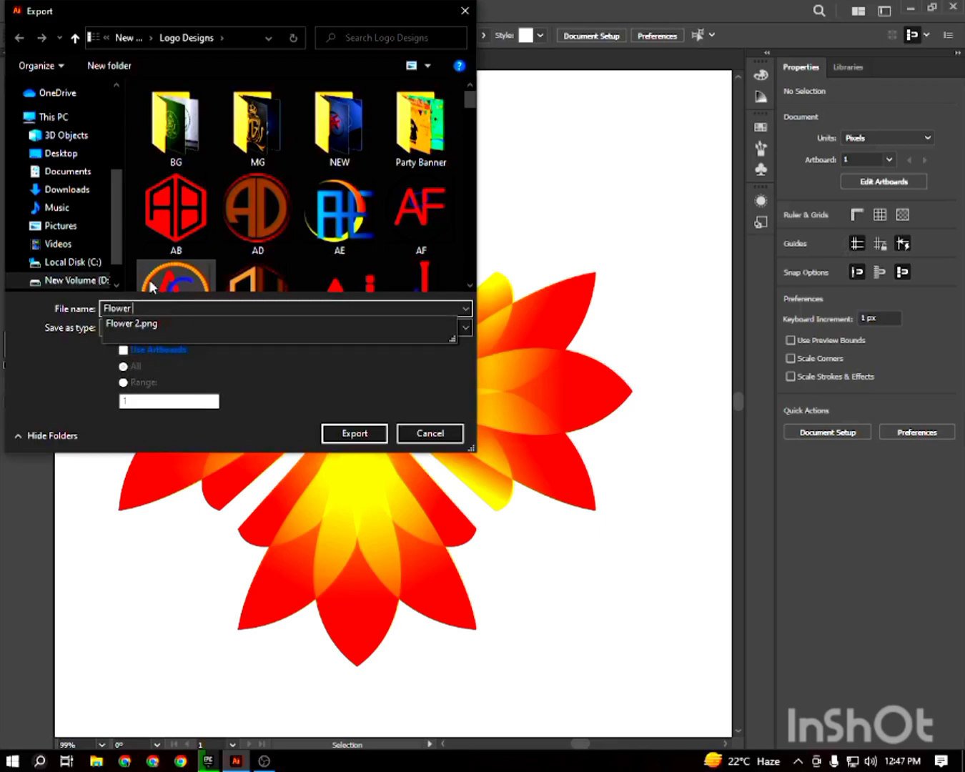
pyautogui.press('BackSpace')
pyautogui.write('s')
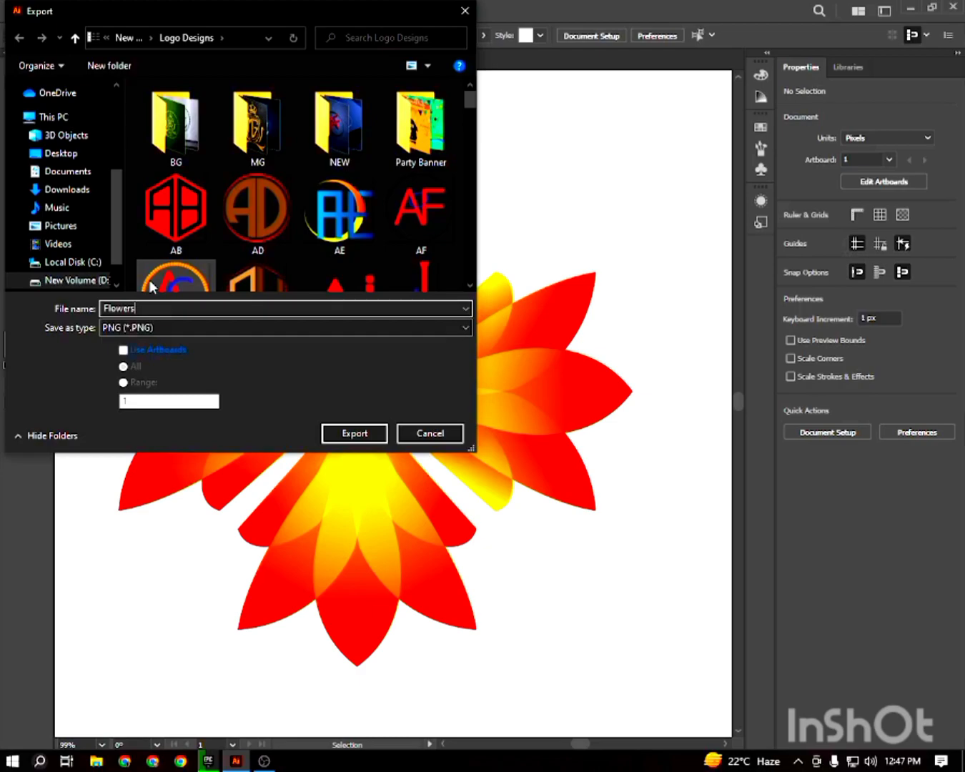
pyautogui.click(365, 435)
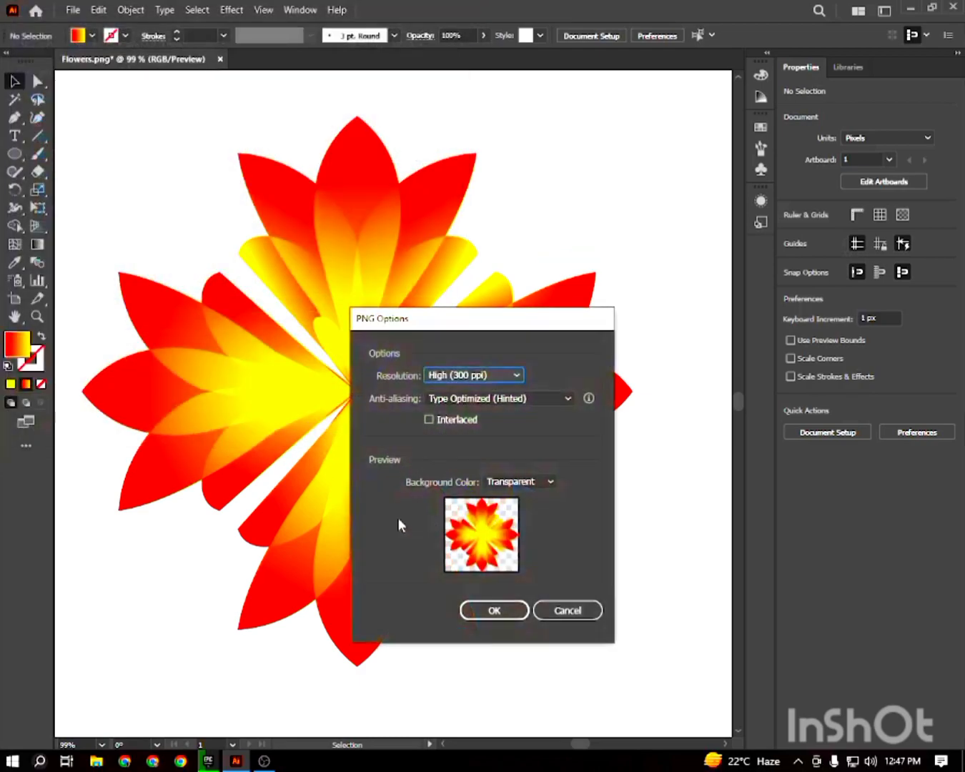
pyautogui.click(484, 609)
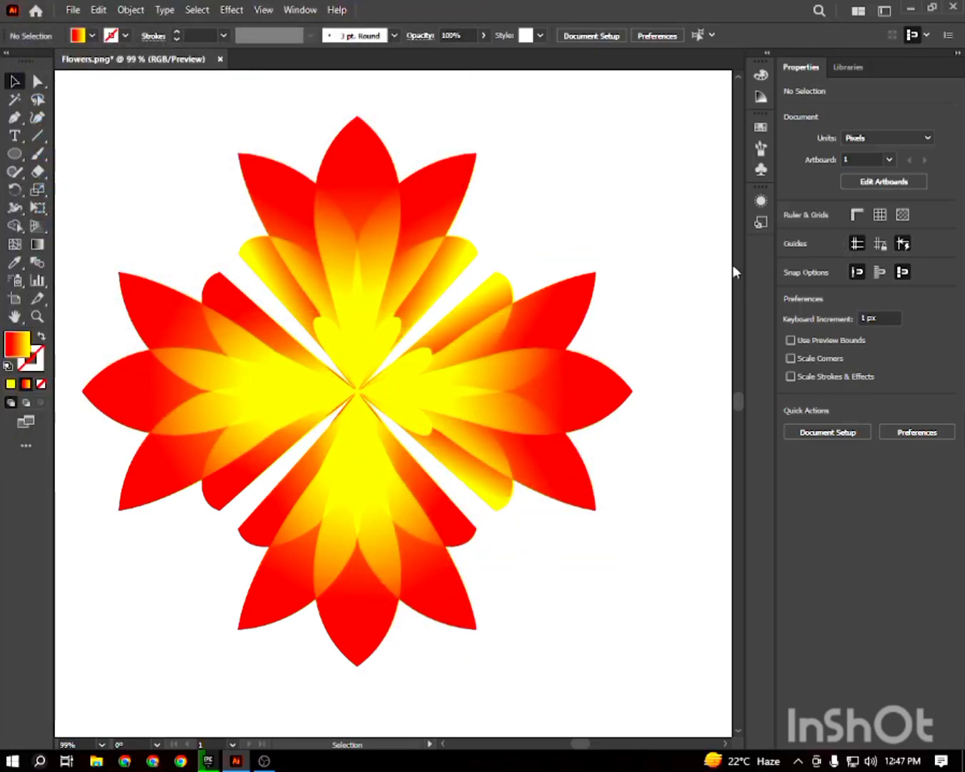
# - Browse This PC > New Volume (D:) > Logo Designs and open the Flowers image
pyautogui.click(910, 9)
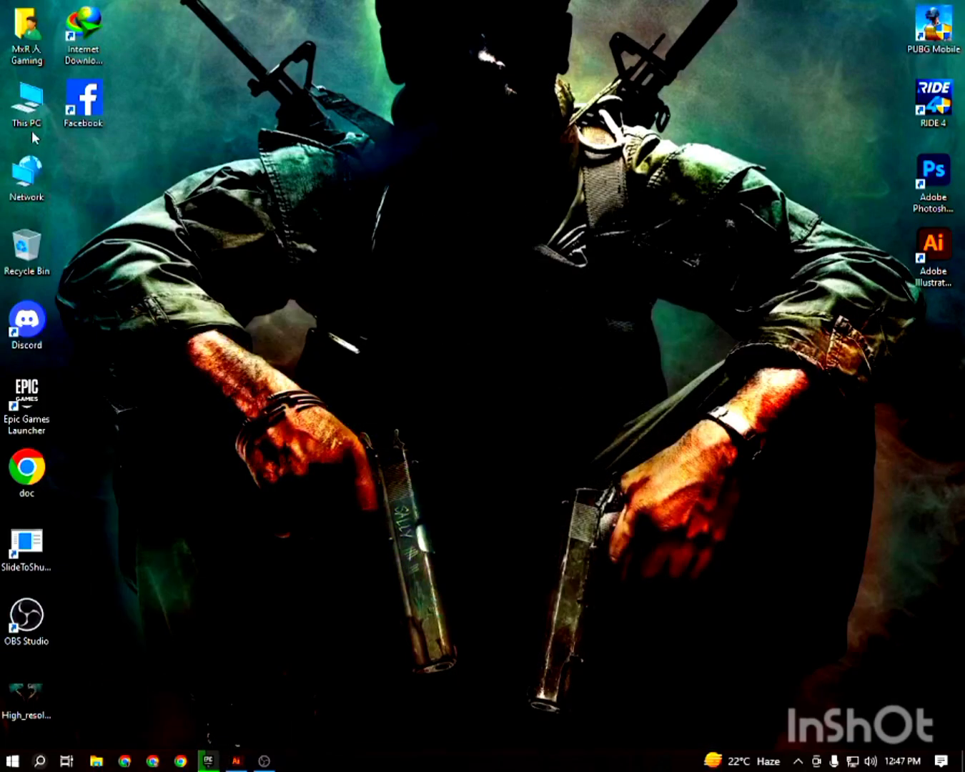
pyautogui.doubleClick(27, 102)
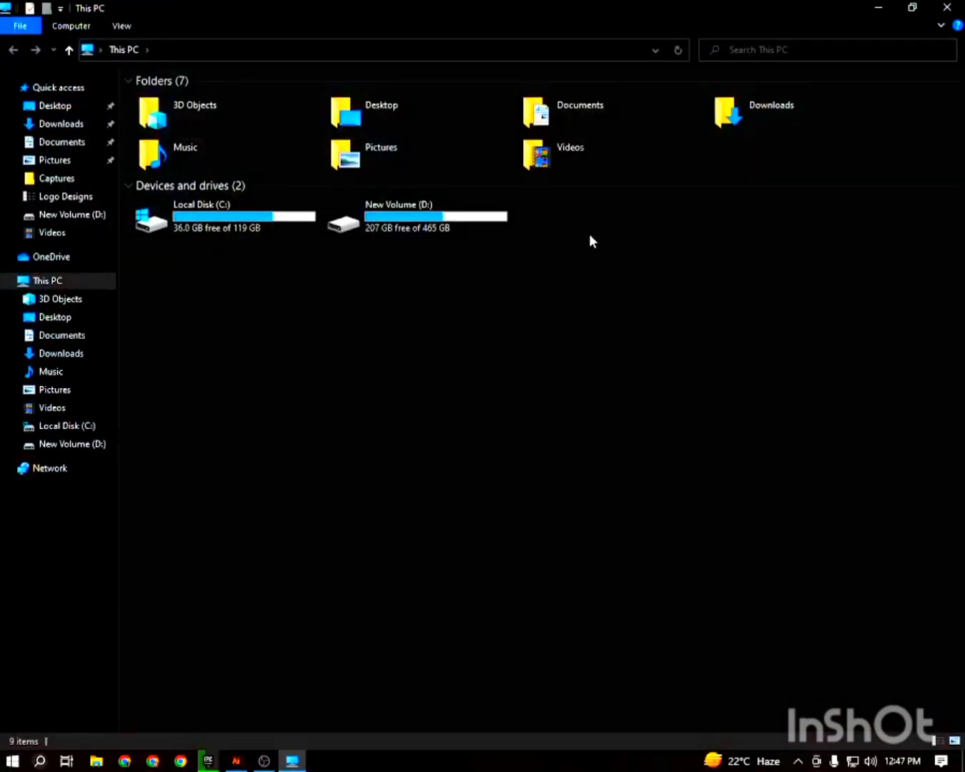
pyautogui.doubleClick(434, 225)
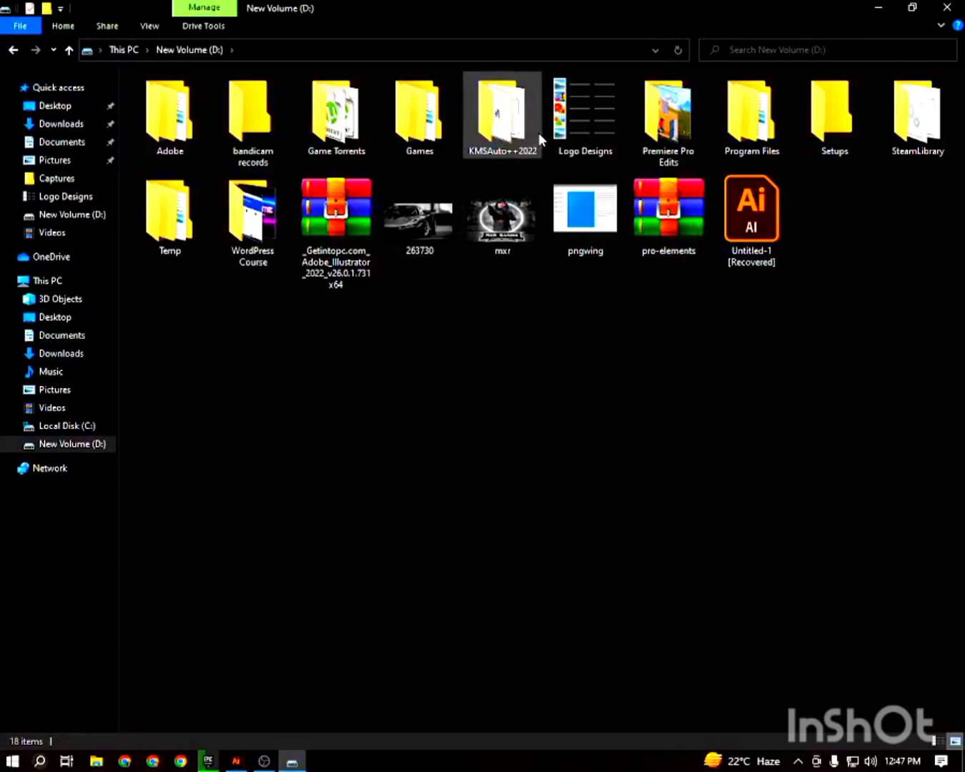
pyautogui.click(538, 131)
pyautogui.doubleClick(586, 115)
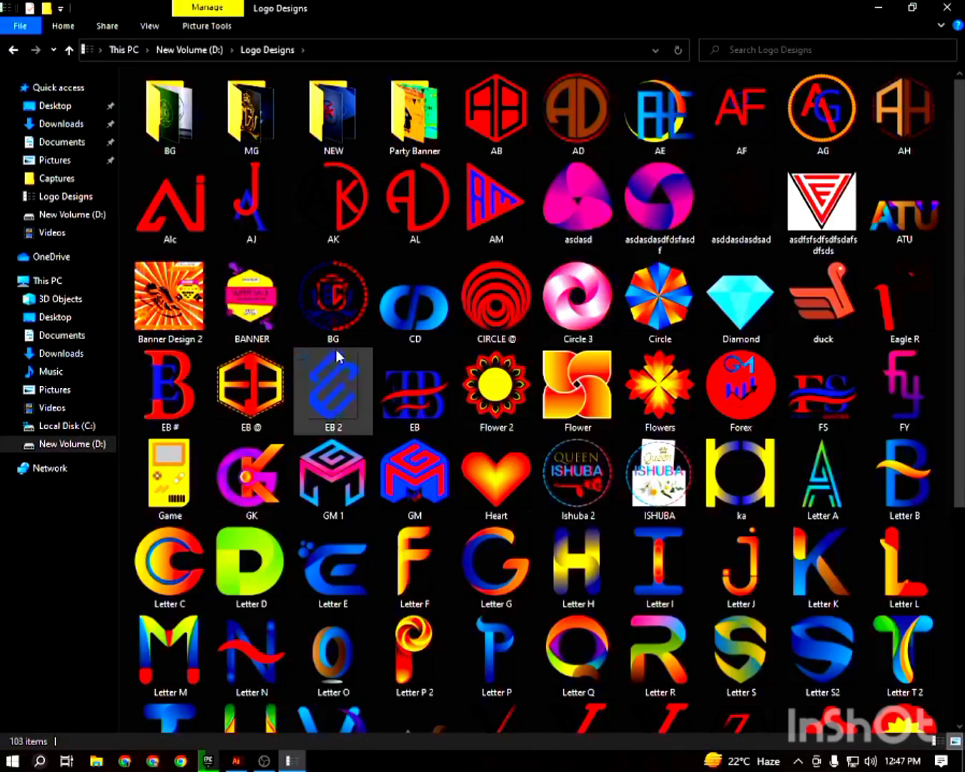
pyautogui.doubleClick(671, 389)
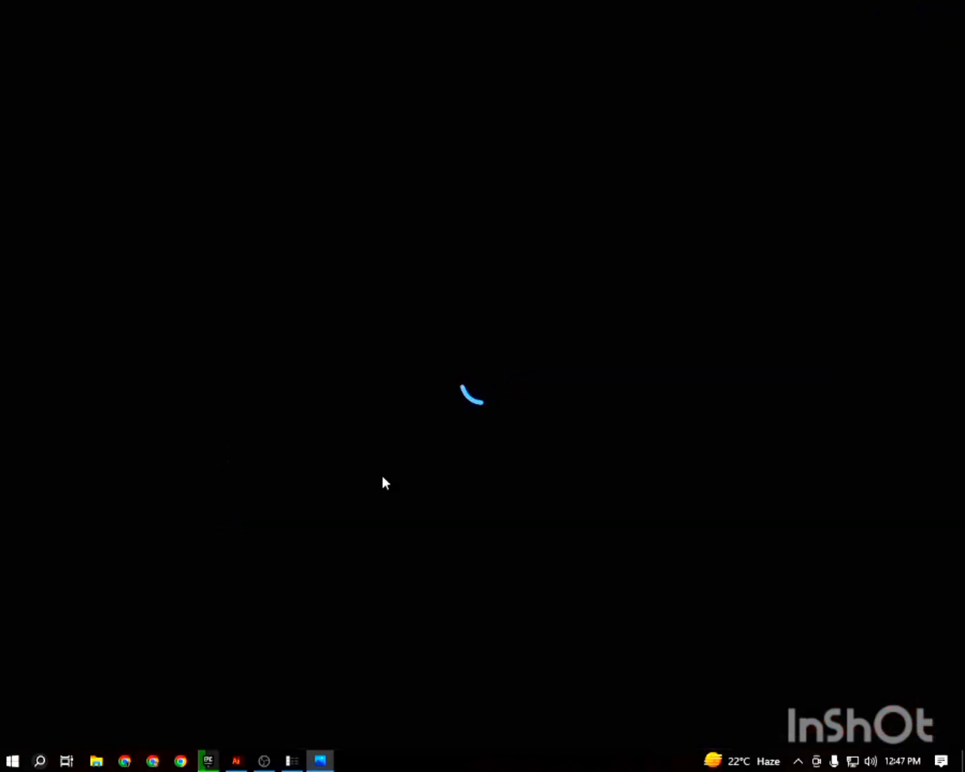